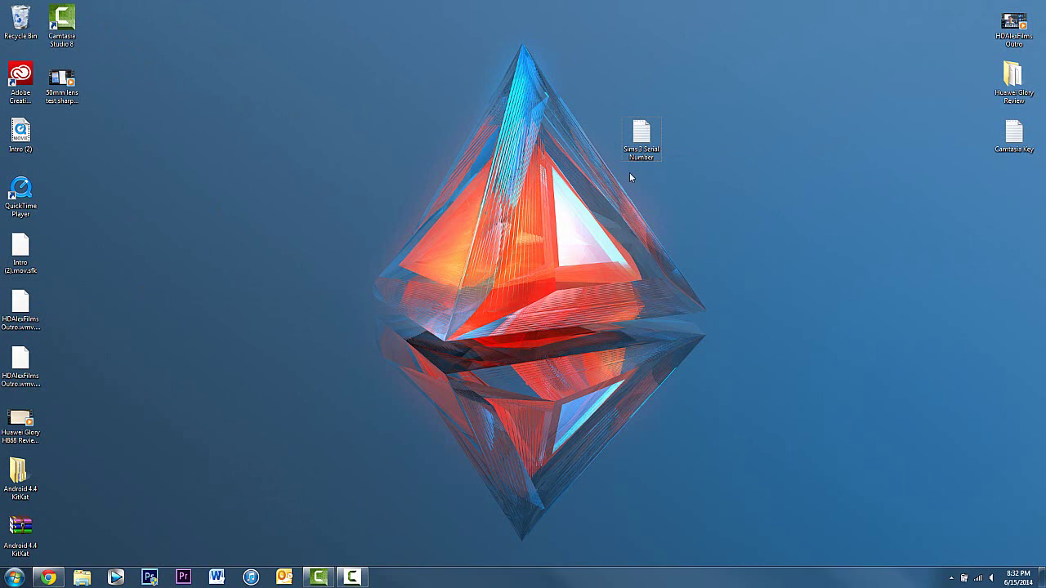
Step: Open the Sims 3 Serial Number text file from the desktop, view the game's serial number, and minimize the file's window
{"action": "double_click", "coordinate": [640, 139]}
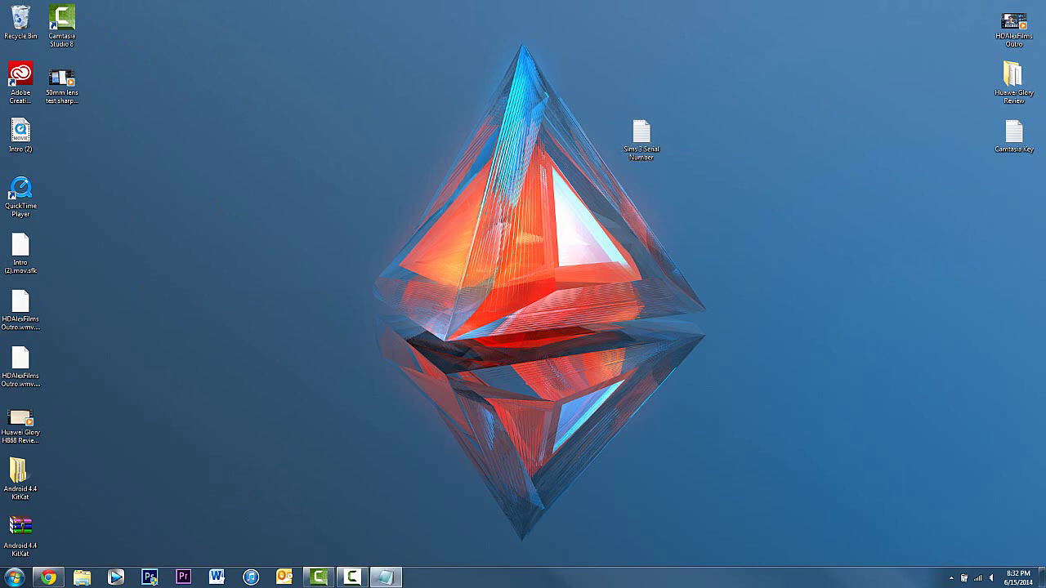
{"action": "left_click_drag", "start_coordinate": [1009, 163], "coordinate": [272, 111]}
{"action": "left_click", "coordinate": [423, 111]}
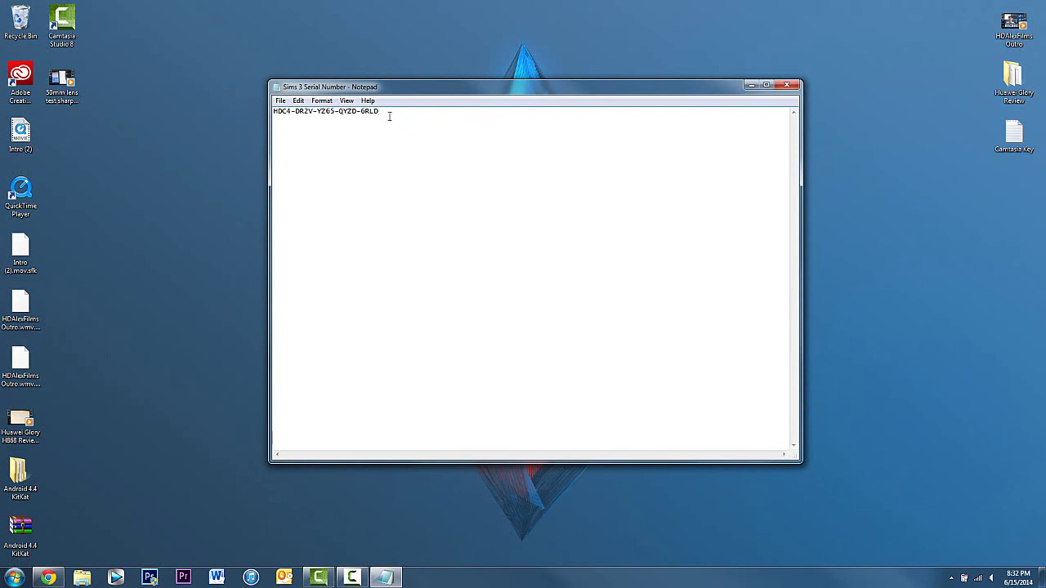
{"action": "left_click_drag", "start_coordinate": [392, 86], "coordinate": [402, 107]}
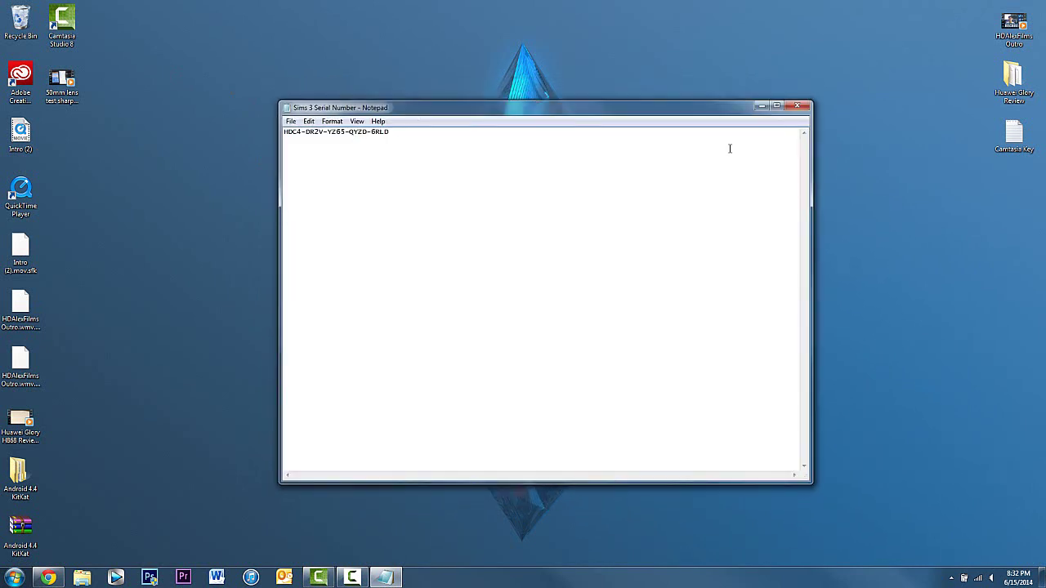
{"action": "left_click", "coordinate": [760, 109]}
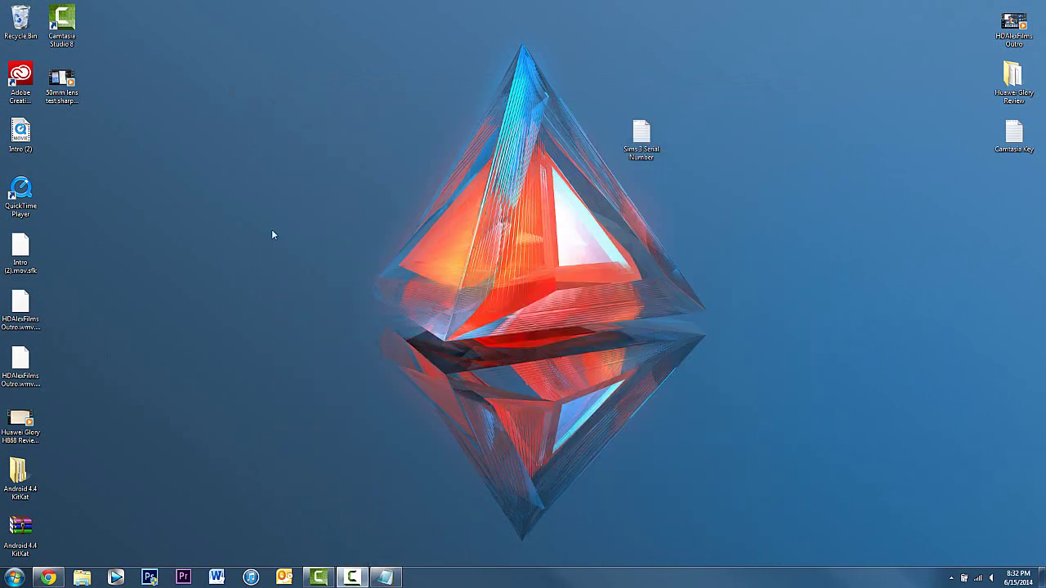
Step: Switch to Chrome and examine the details and install notes on the The Sims 3 - Razor1911 Final MAXSPEED torrent page
{"action": "left_click", "coordinate": [48, 577]}
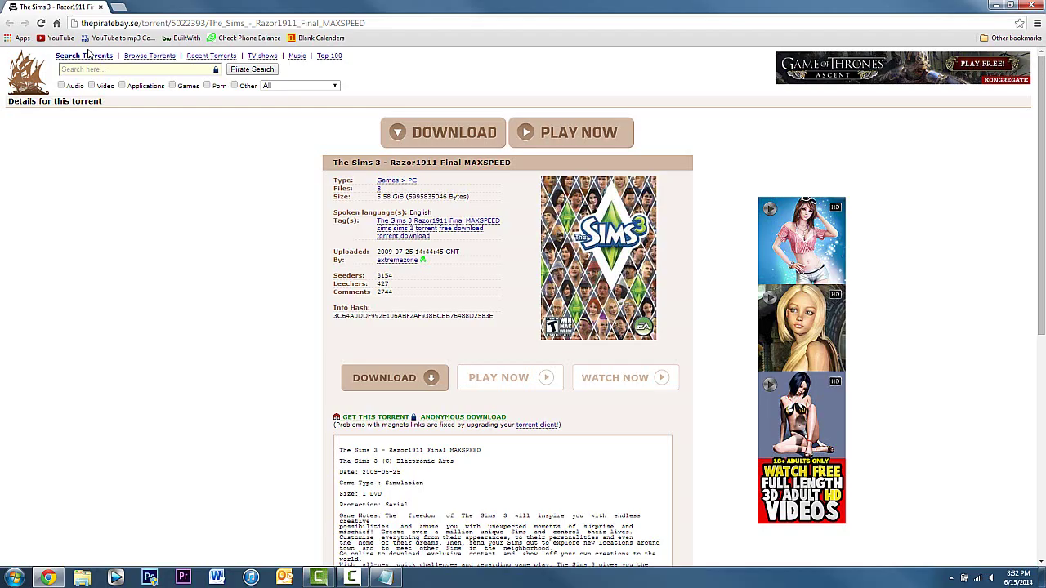
{"action": "scroll", "coordinate": [277, 214], "scroll_direction": "down", "scroll_amount": 5}
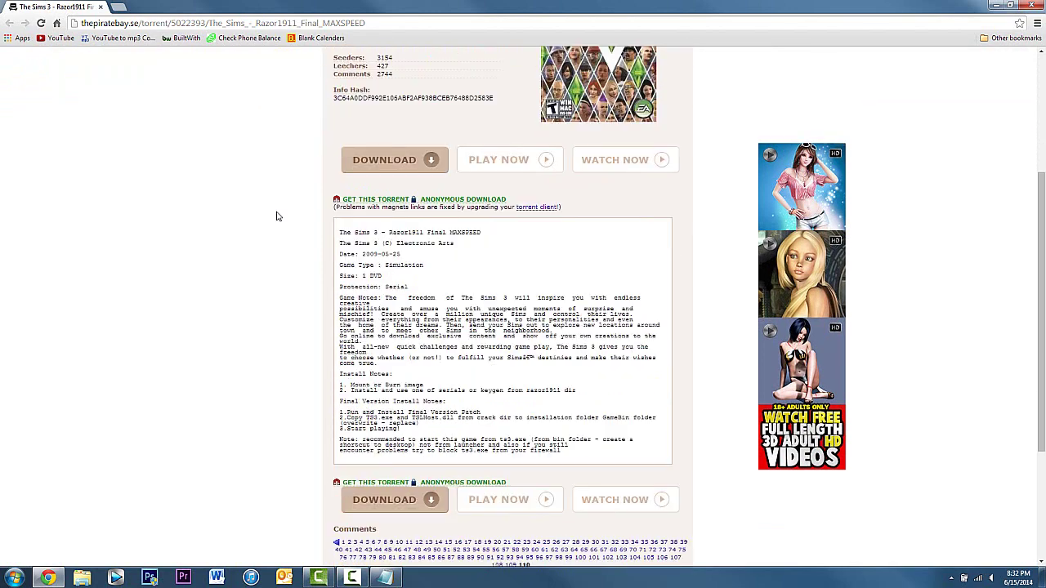
{"action": "scroll", "coordinate": [277, 215], "scroll_direction": "up", "scroll_amount": 6}
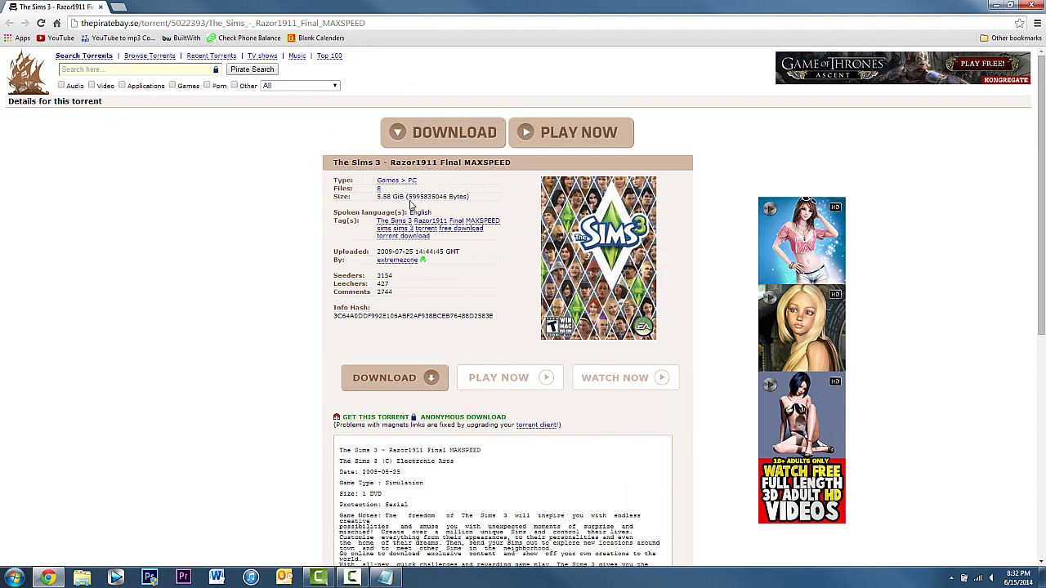
{"action": "scroll", "coordinate": [238, 226], "scroll_direction": "down", "scroll_amount": 3}
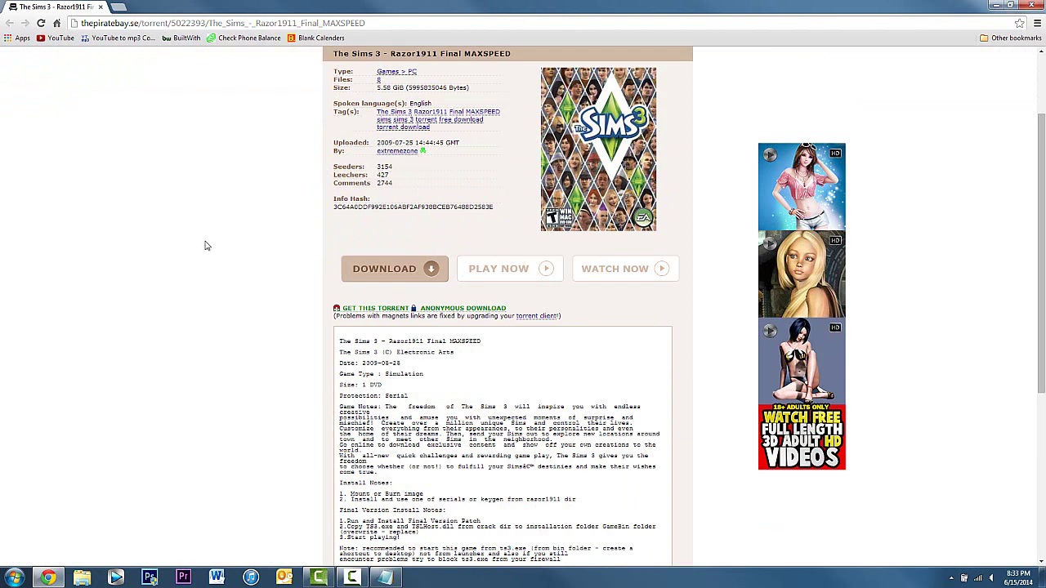
{"action": "scroll", "coordinate": [329, 275], "scroll_direction": "down", "scroll_amount": 2}
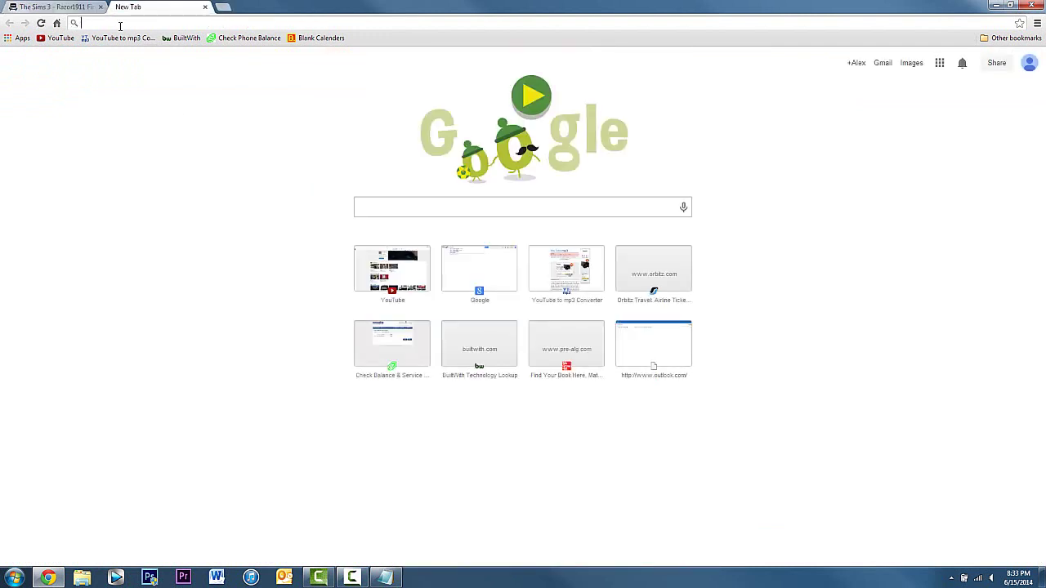
Step: Search the web for poweriso in a new tab and open the download page of the official PowerISO site
{"action": "type", "text": "poweri"}
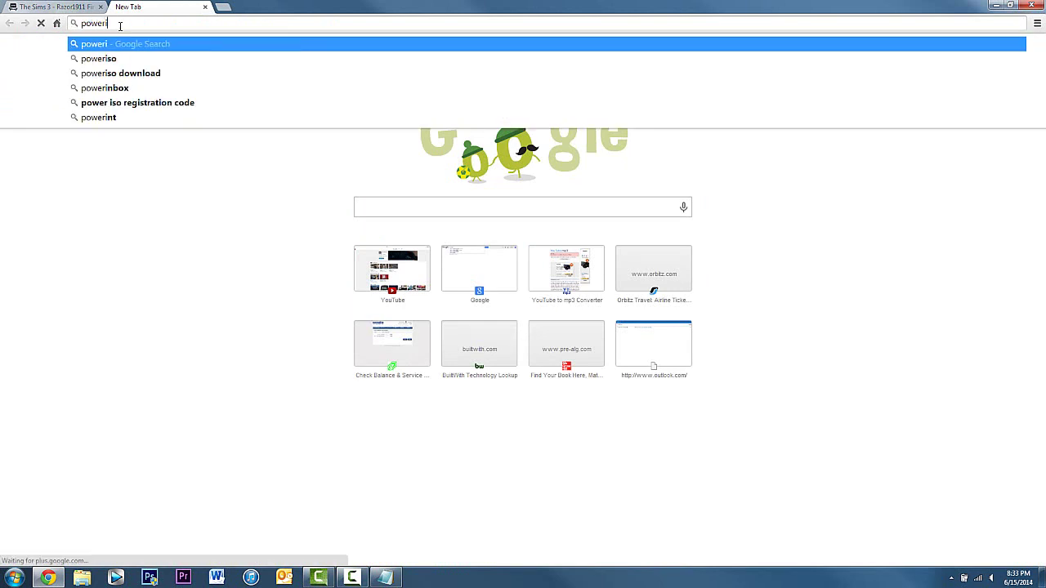
{"action": "type", "text": "so"}
{"action": "key", "text": "Return"}
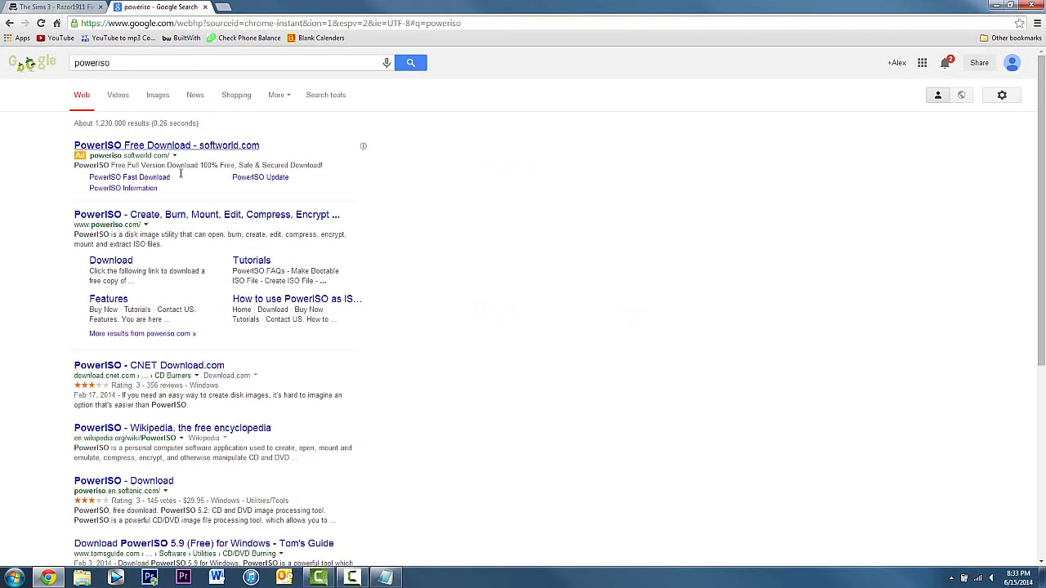
{"action": "left_click", "coordinate": [199, 216]}
{"action": "scroll", "coordinate": [644, 219], "scroll_direction": "down", "scroll_amount": 3}
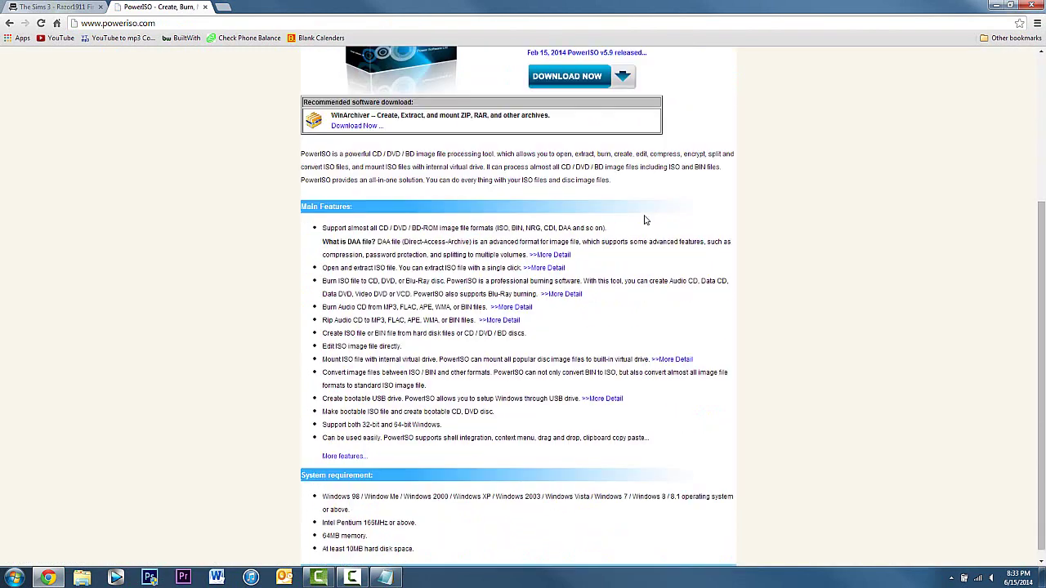
{"action": "scroll", "coordinate": [264, 269], "scroll_direction": "up", "scroll_amount": 3}
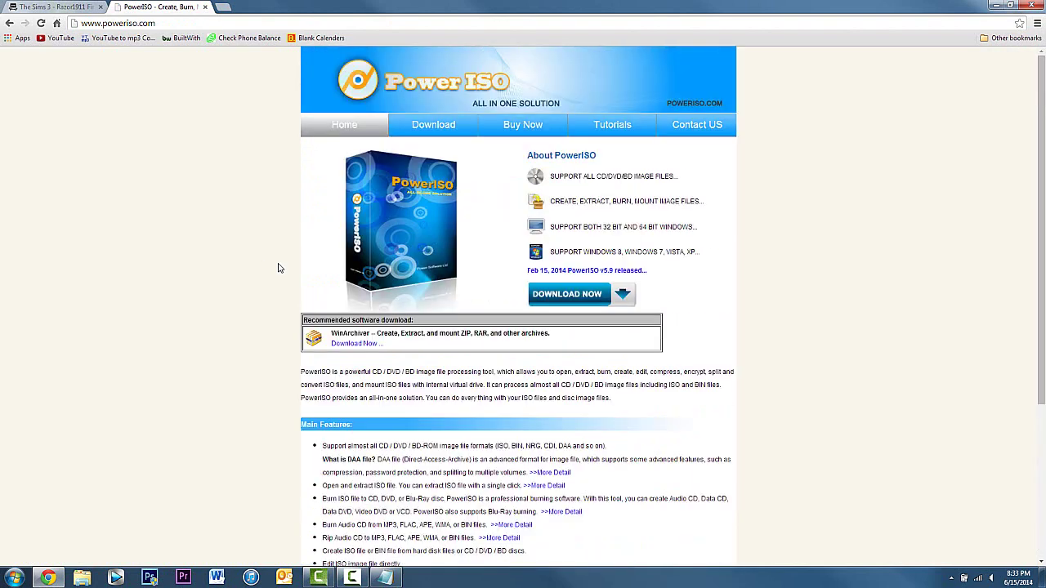
{"action": "left_click", "coordinate": [425, 130]}
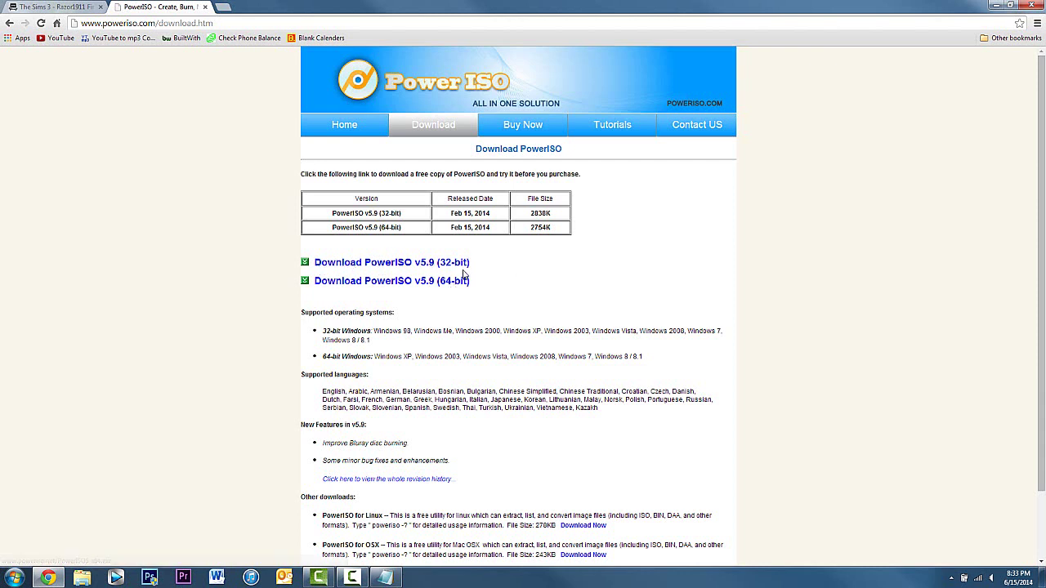
Step: Search the web for utorrent in another new tab and open the official uTorrent website
{"action": "left_click", "coordinate": [220, 8]}
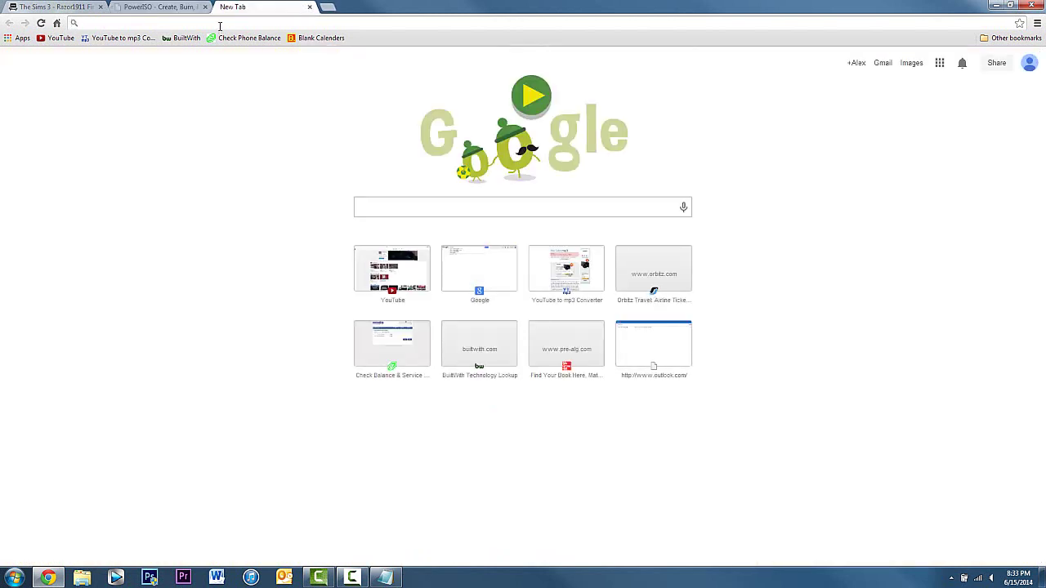
{"action": "type", "text": "u"}
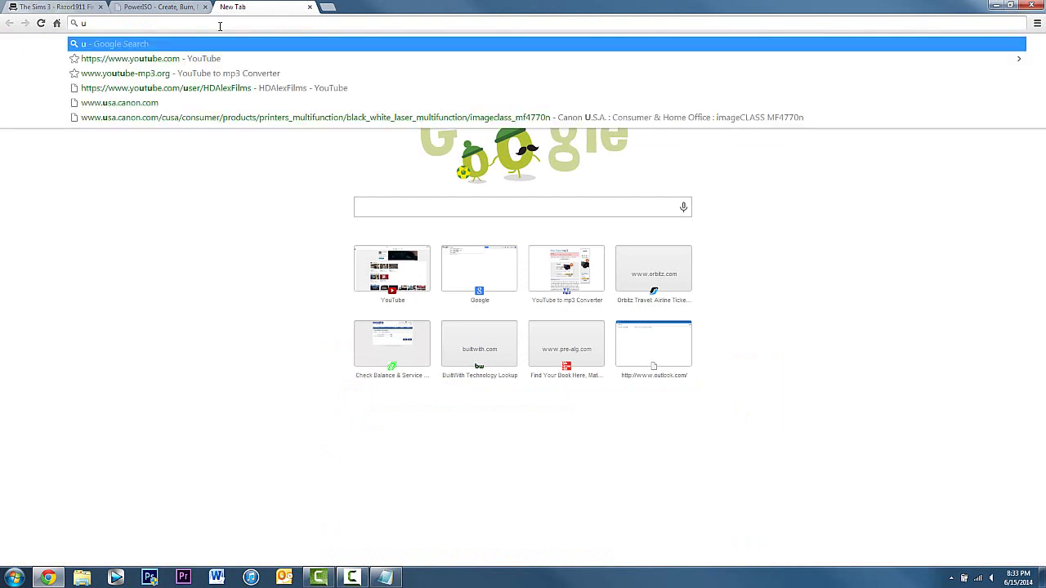
{"action": "type", "text": "torrent"}
{"action": "key", "text": "Return"}
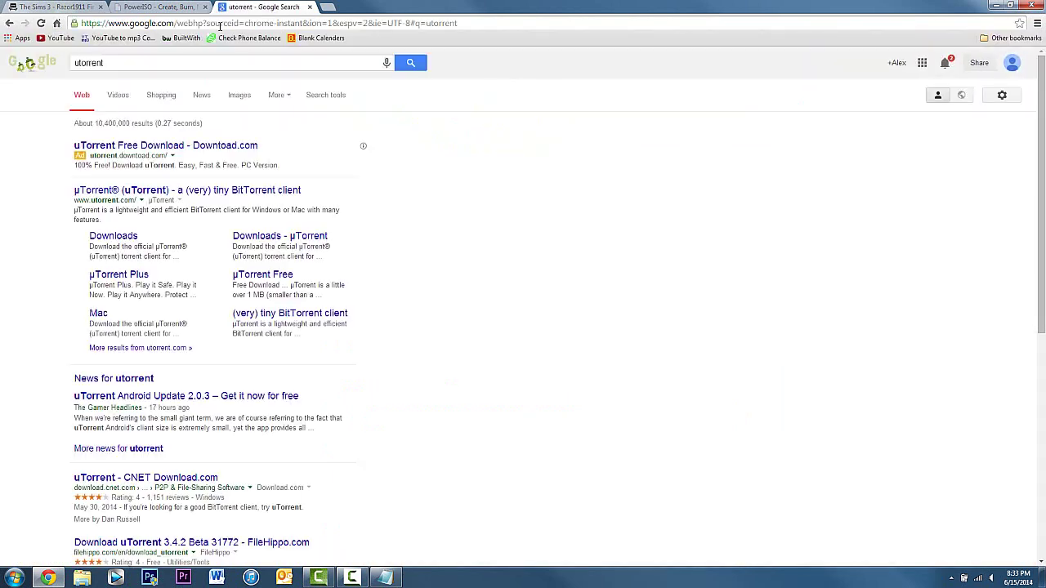
{"action": "left_click", "coordinate": [176, 193]}
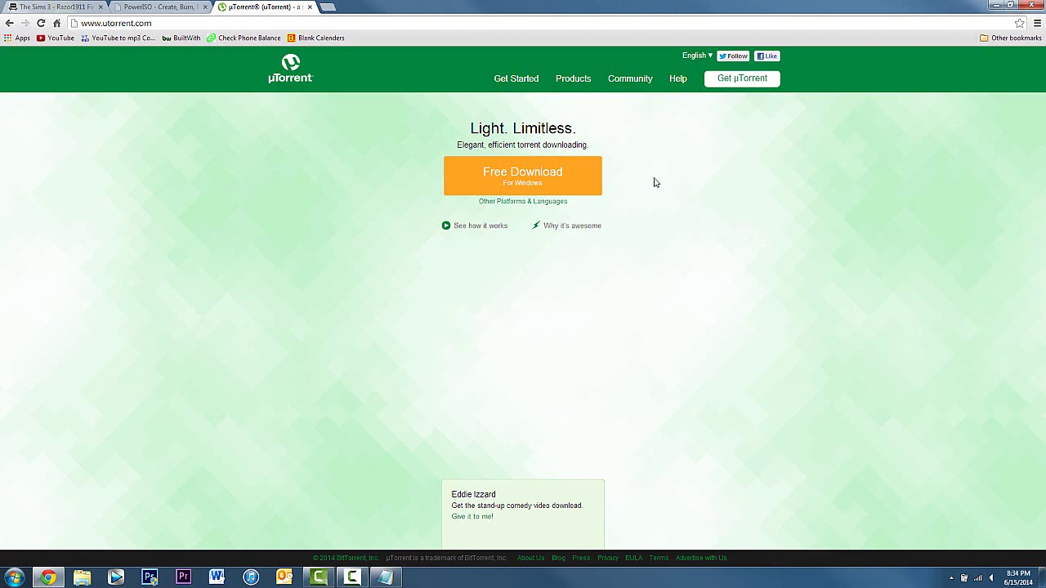
Step: Review the open Sims 3 torrent page, the uTorrent site and the PowerISO download page in turn
{"action": "left_click", "coordinate": [55, 6]}
{"action": "scroll", "coordinate": [523, 327], "scroll_direction": "up", "scroll_amount": 4}
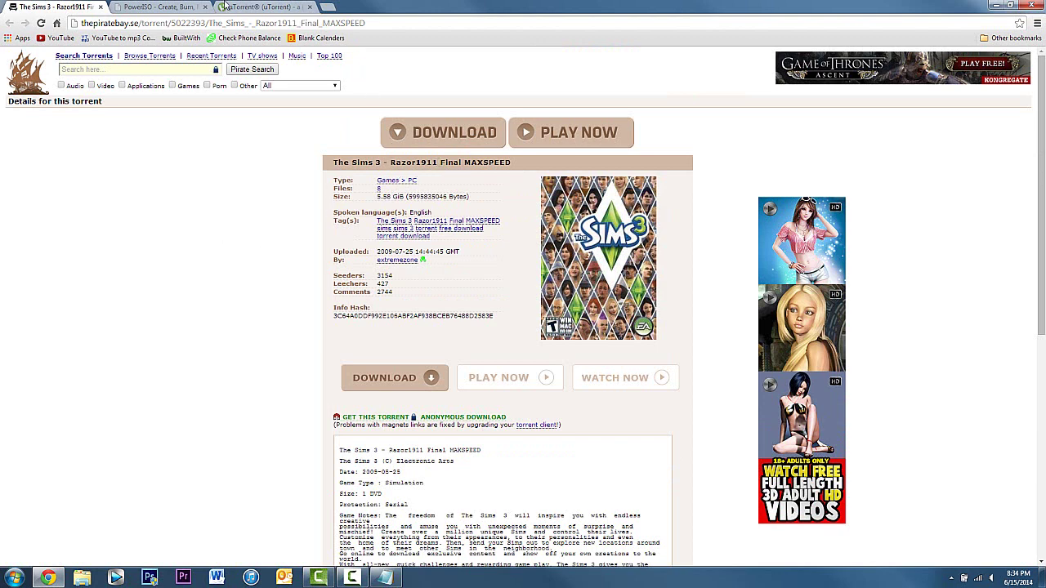
{"action": "left_click", "coordinate": [233, 8]}
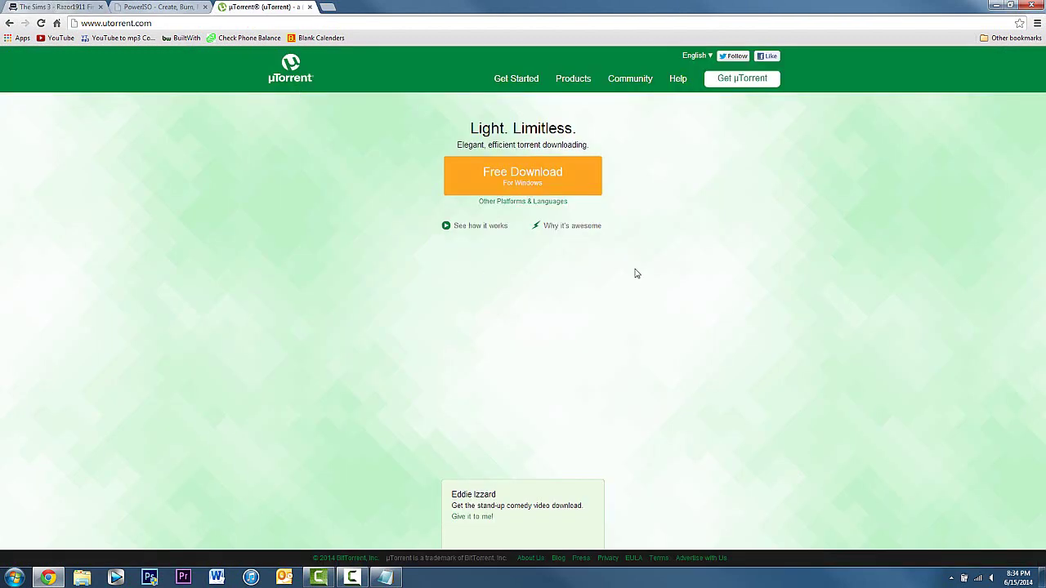
{"action": "left_click", "coordinate": [170, 5]}
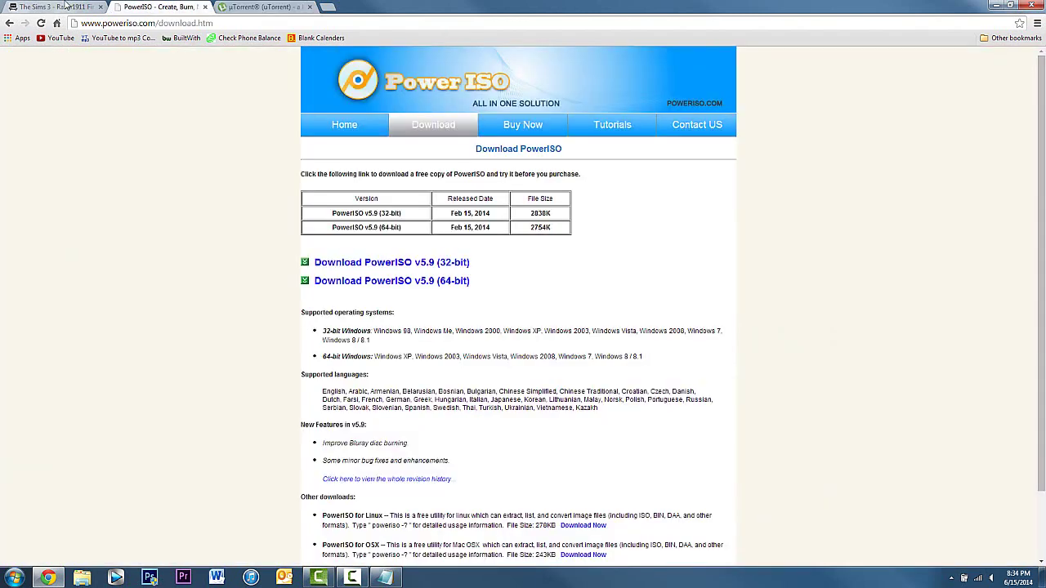
Step: Get the The Sims 3 torrent from its page, close the pop-up ad tab, and add the torrent to BitTorrent in the Downloads folder
{"action": "left_click", "coordinate": [53, 6]}
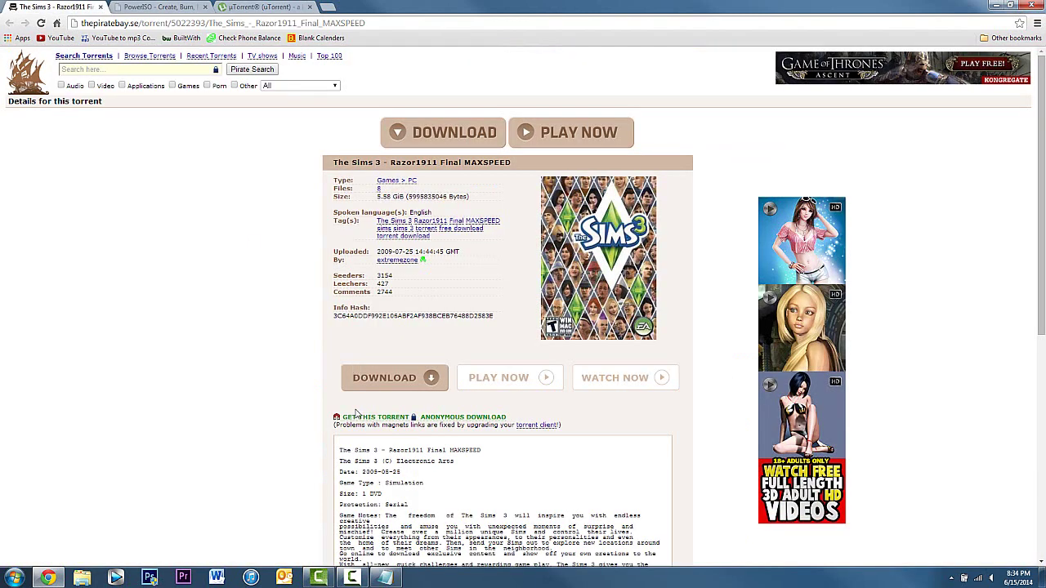
{"action": "left_click", "coordinate": [357, 419]}
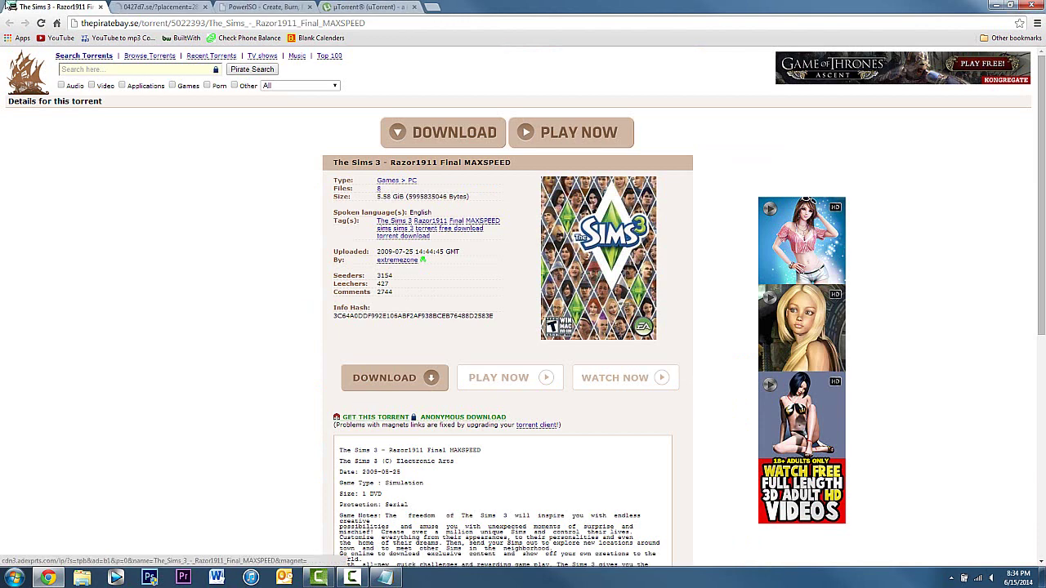
{"action": "left_click", "coordinate": [204, 6]}
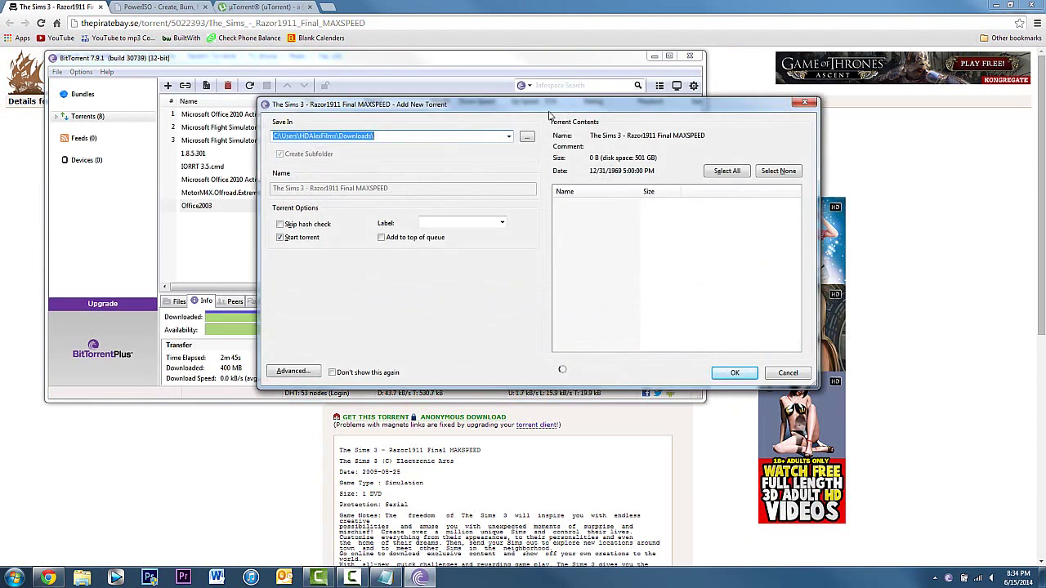
{"action": "left_click_drag", "start_coordinate": [547, 114], "coordinate": [538, 113]}
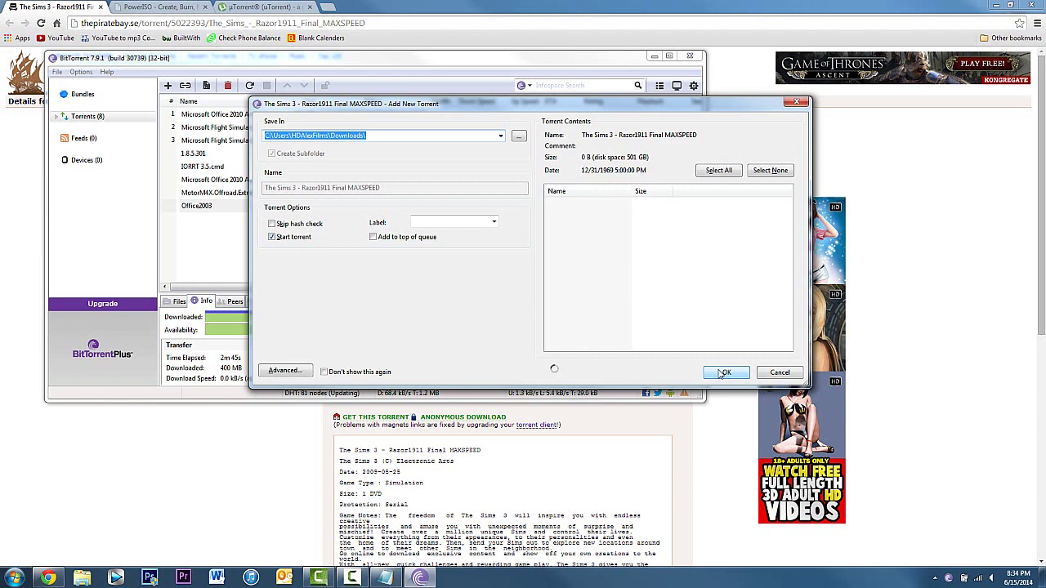
{"action": "left_click", "coordinate": [723, 373]}
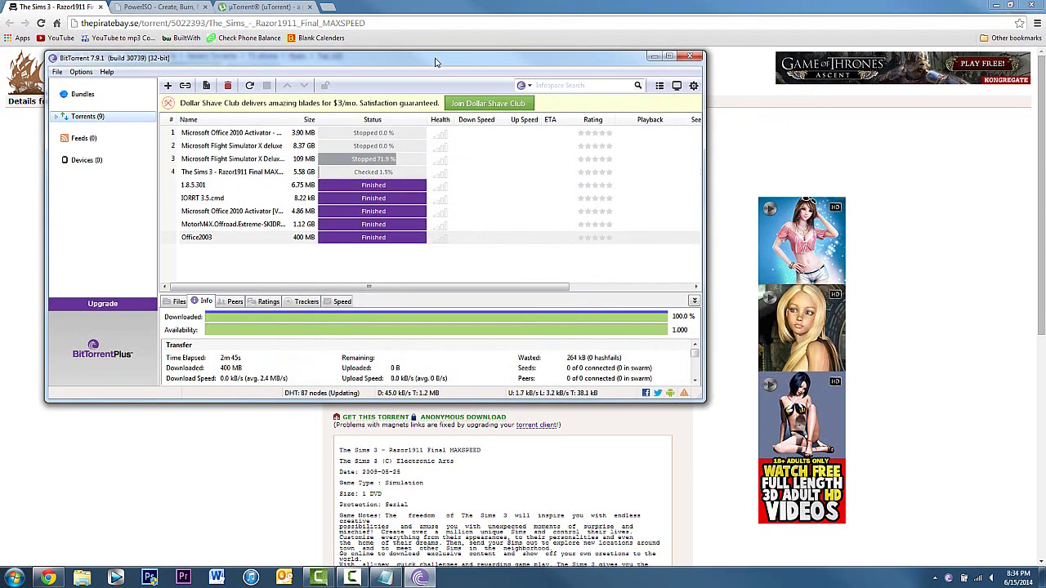
Step: Select the The Sims 3 torrent in BitTorrent to view its transfer details, with the browser minimized and the BitTorrent window repositioned
{"action": "left_click_drag", "start_coordinate": [436, 62], "coordinate": [619, 101]}
{"action": "left_click", "coordinate": [561, 210]}
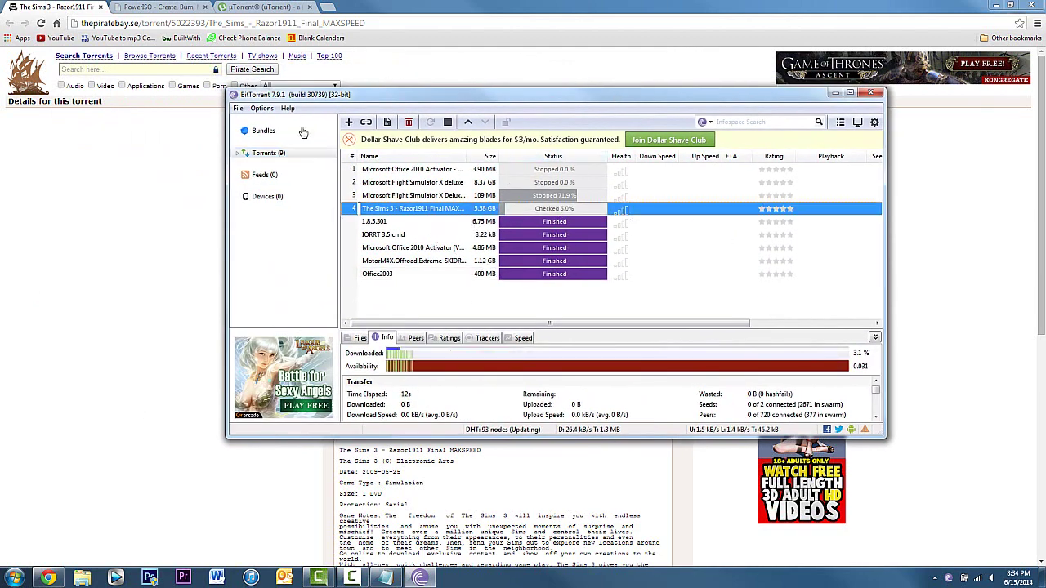
{"action": "left_click", "coordinate": [1034, 6]}
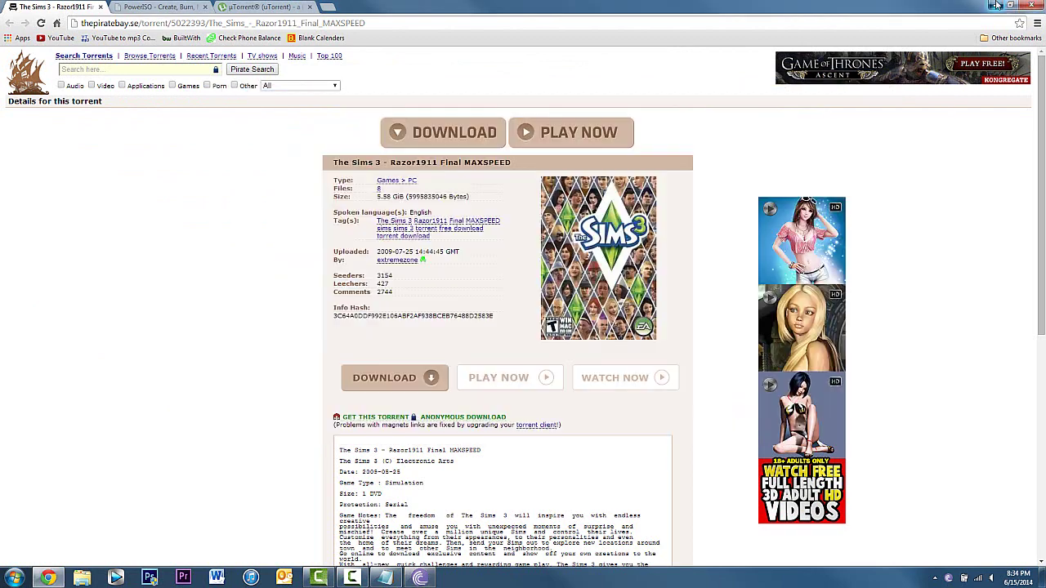
{"action": "left_click_drag", "start_coordinate": [621, 102], "coordinate": [545, 91]}
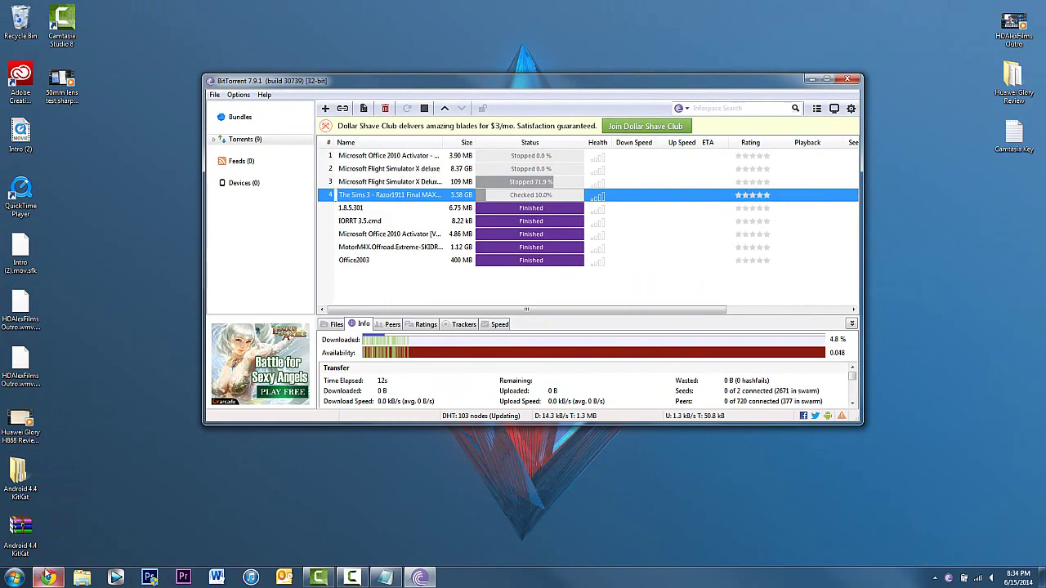
Step: Return to Chrome to revisit the PowerISO download page and the uTorrent site, and minimize the browser
{"action": "left_click", "coordinate": [49, 577]}
{"action": "left_click", "coordinate": [185, 7]}
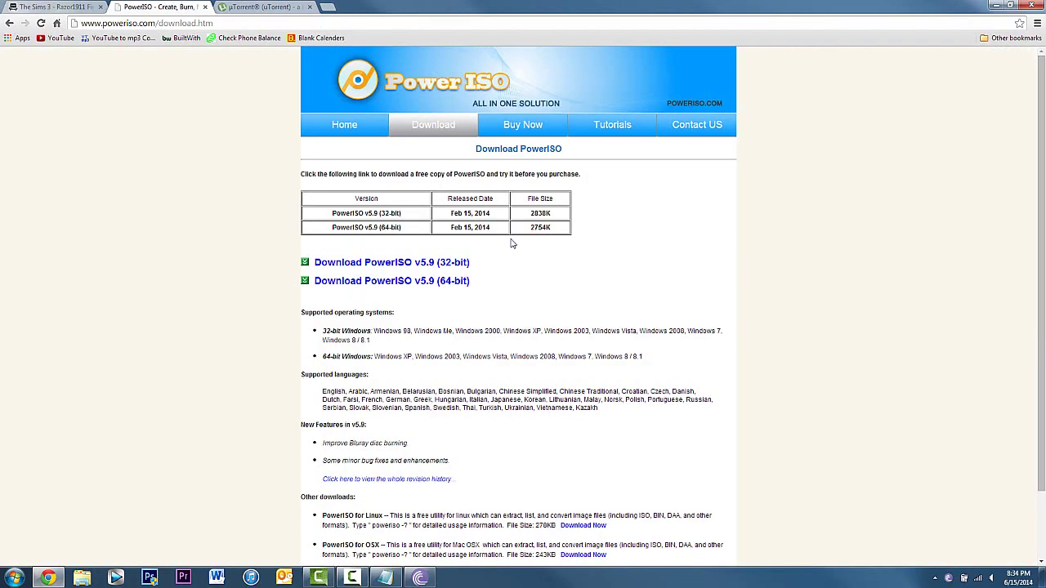
{"action": "left_click", "coordinate": [271, 7]}
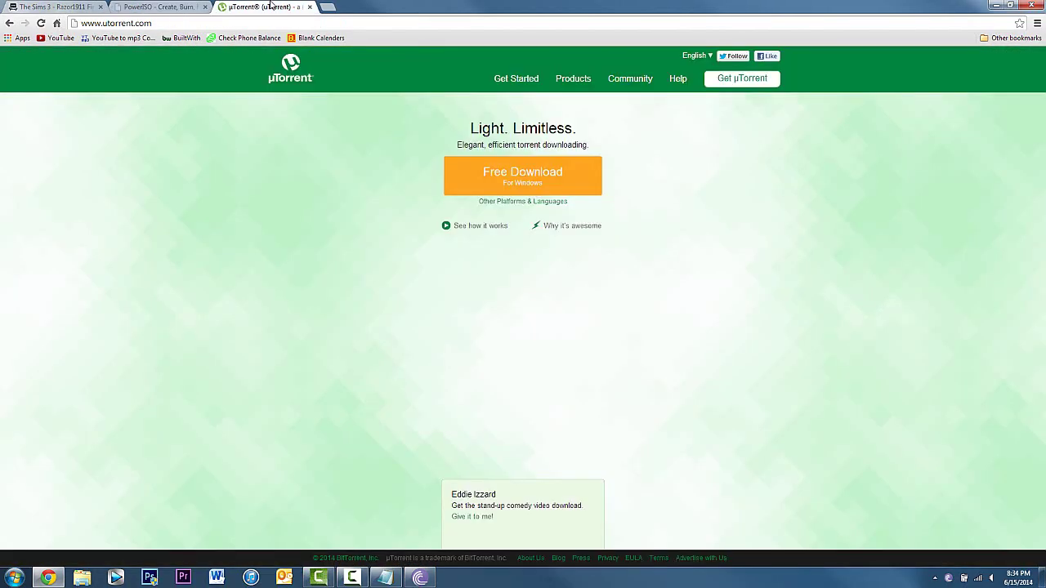
{"action": "left_click", "coordinate": [187, 7]}
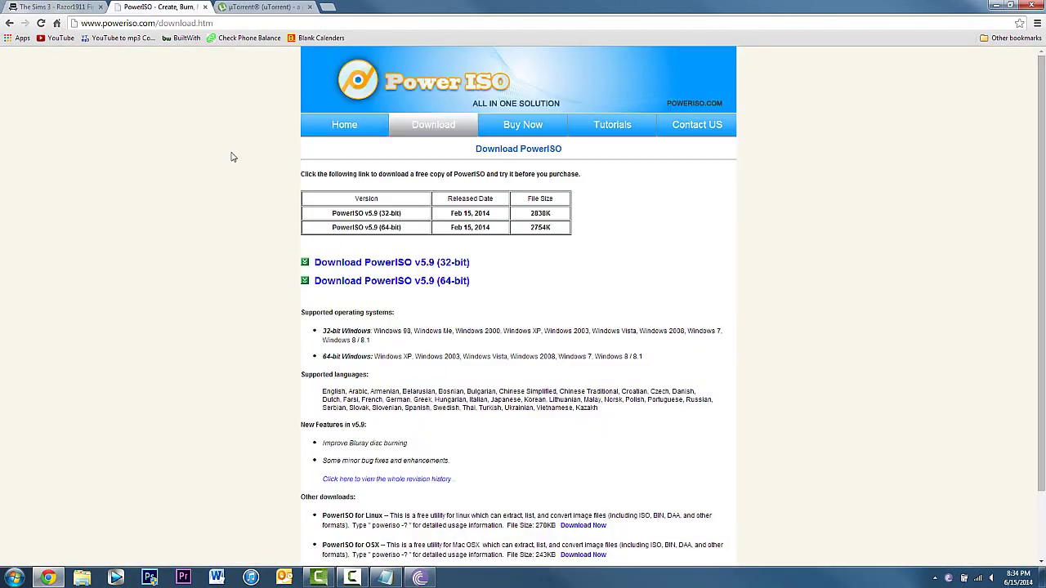
{"action": "left_click", "coordinate": [999, 6]}
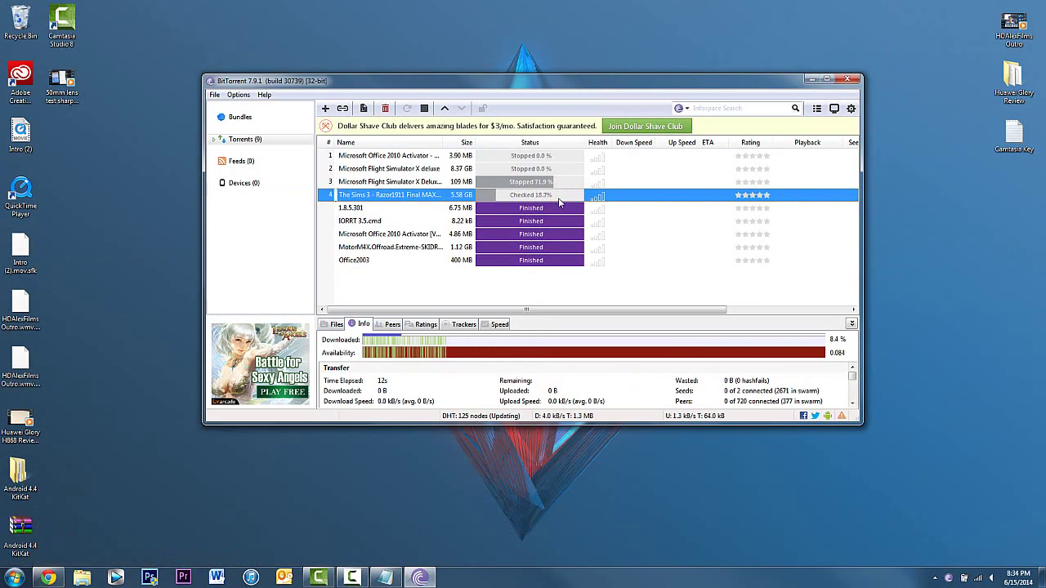
Step: Reposition the BitTorrent window and select the The Sims 3 torrent to check its download status
{"action": "key", "text": "F2"}
{"action": "left_click_drag", "start_coordinate": [577, 91], "coordinate": [581, 97]}
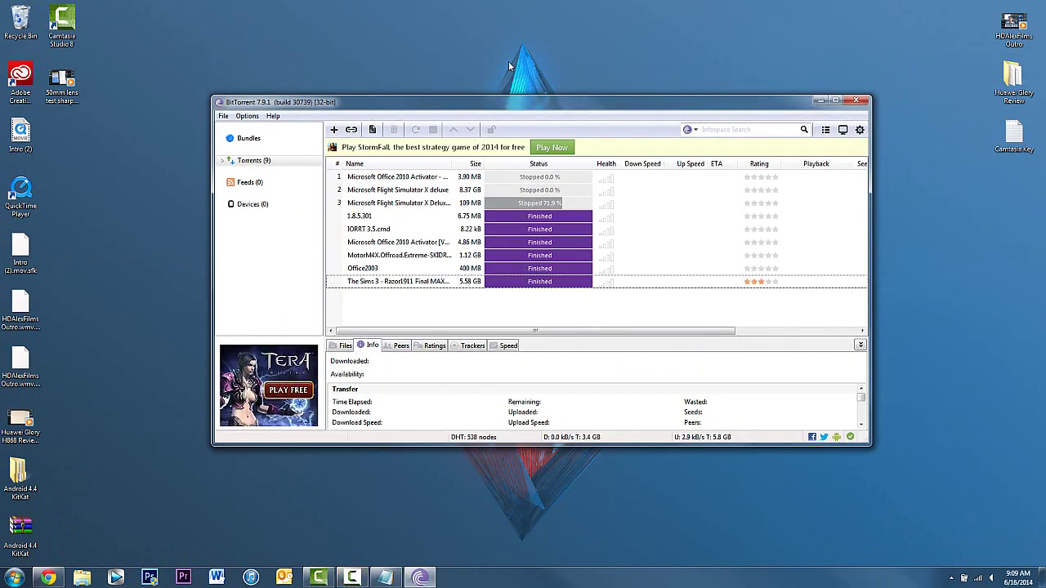
{"action": "left_click", "coordinate": [405, 282]}
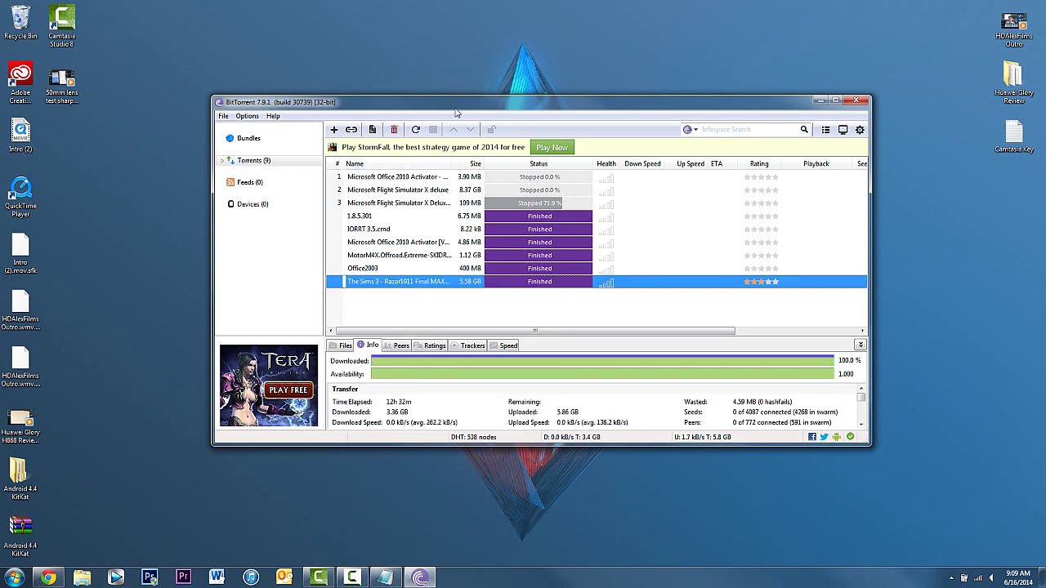
{"action": "left_click_drag", "start_coordinate": [456, 110], "coordinate": [449, 83]}
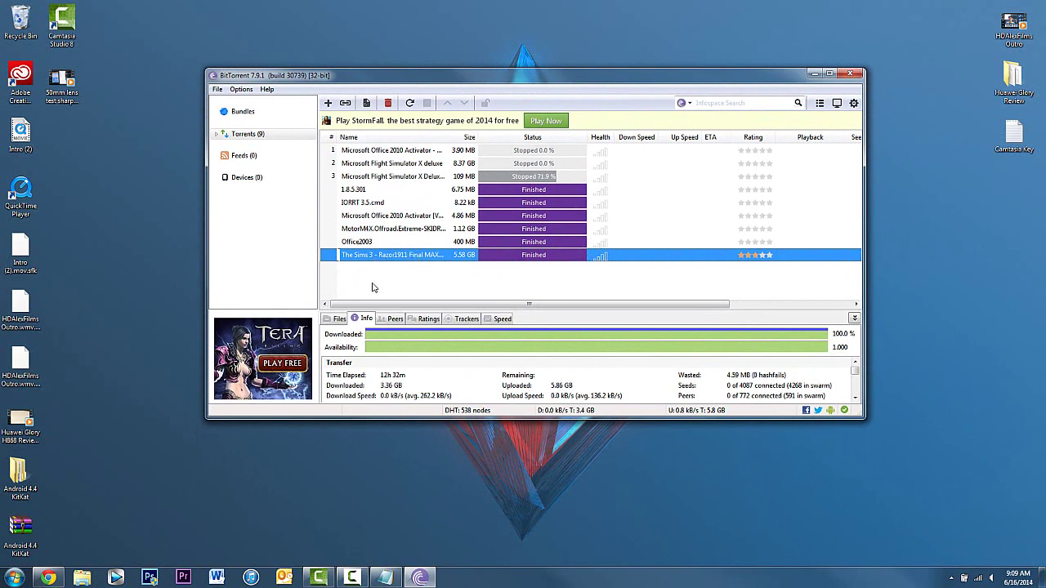
{"action": "right_click", "coordinate": [486, 262]}
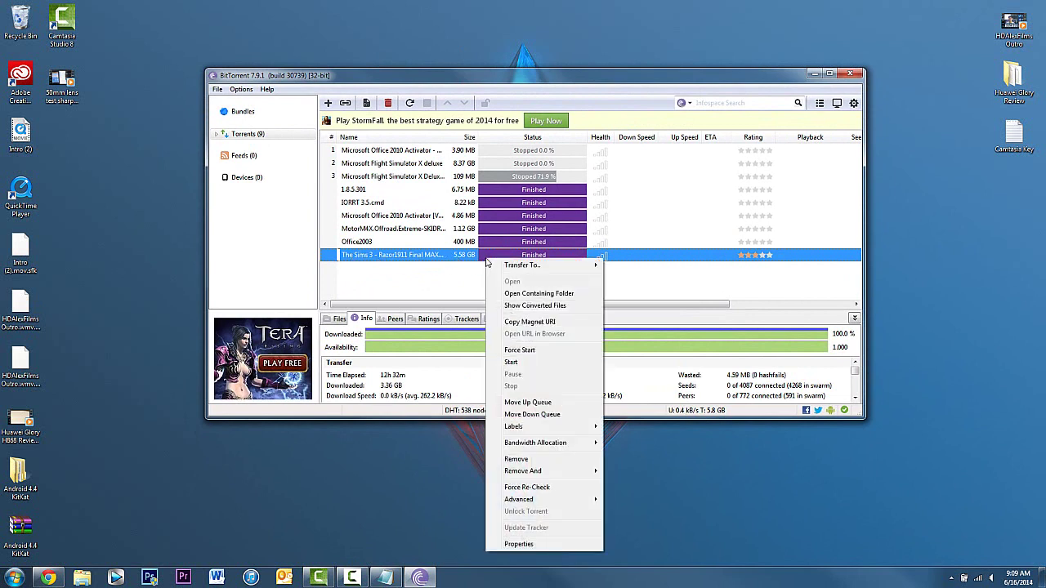
{"action": "left_click", "coordinate": [653, 303]}
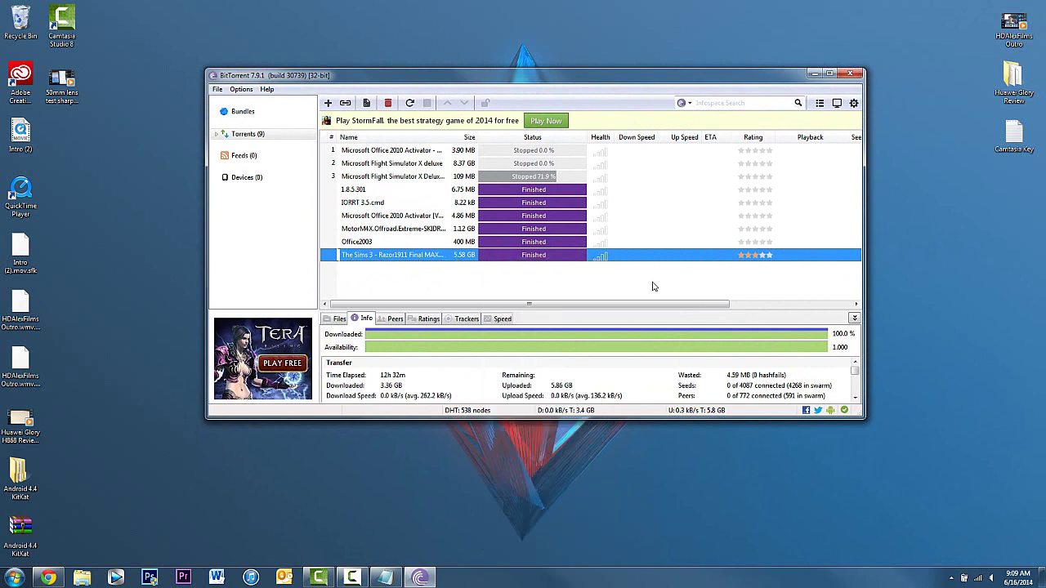
{"action": "right_click", "coordinate": [481, 259]}
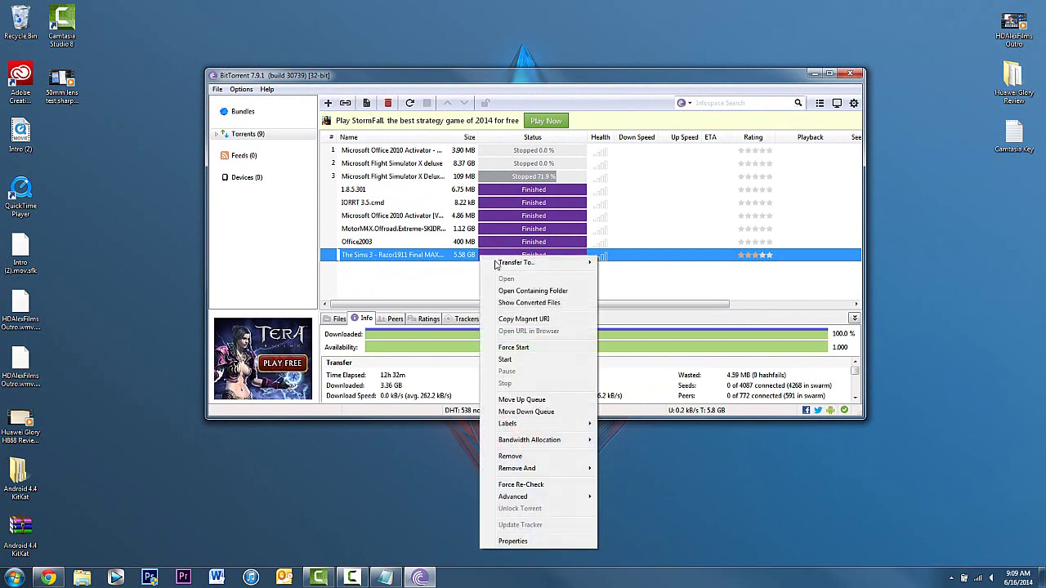
{"action": "left_click", "coordinate": [432, 271]}
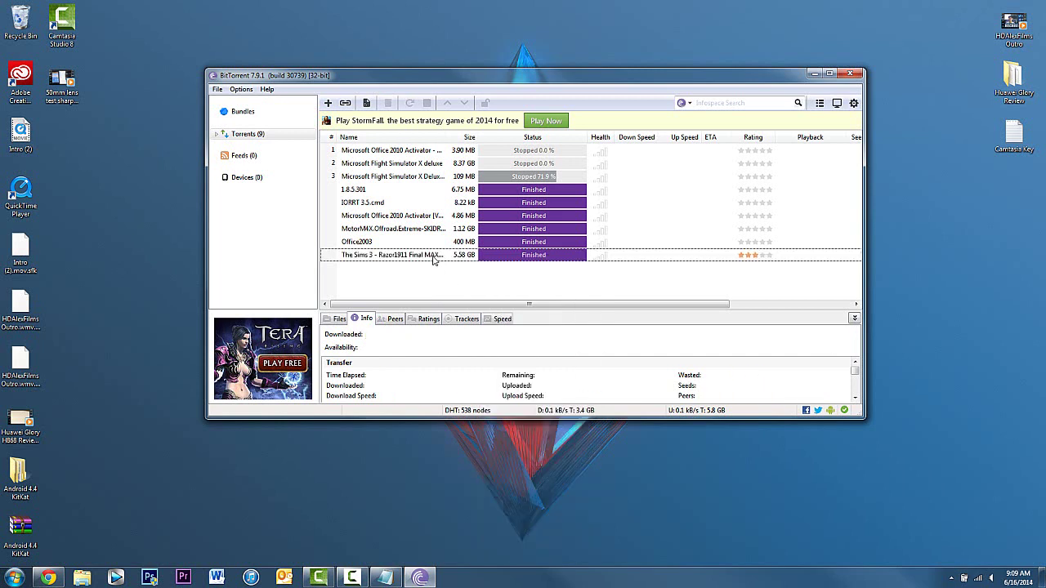
Step: Open the containing folder of the finished The Sims 3 torrent, continuing past the Plus upgrade notice, and close BitTorrent
{"action": "left_click", "coordinate": [433, 256]}
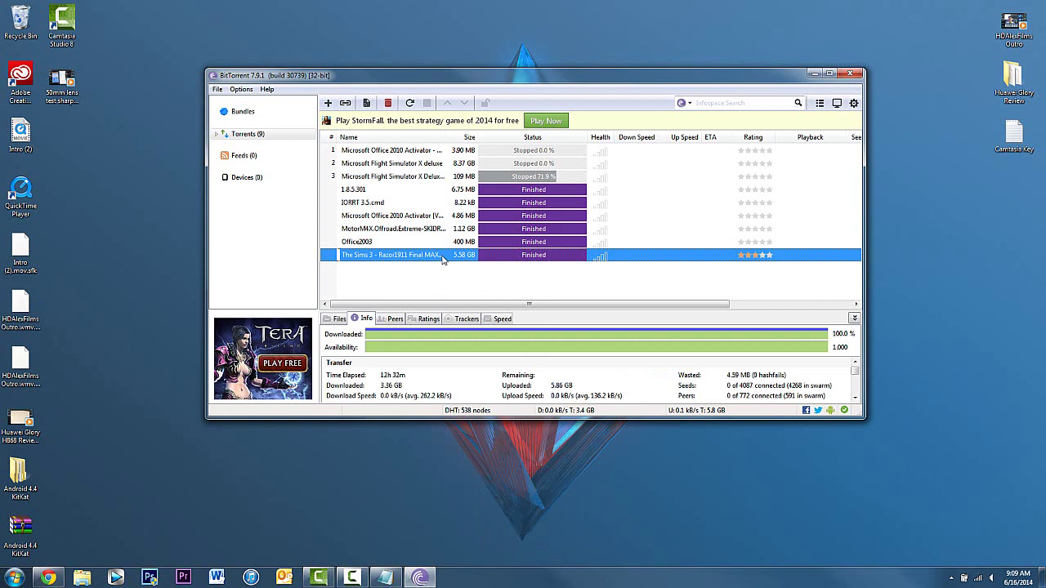
{"action": "right_click", "coordinate": [442, 259]}
{"action": "left_click", "coordinate": [465, 293]}
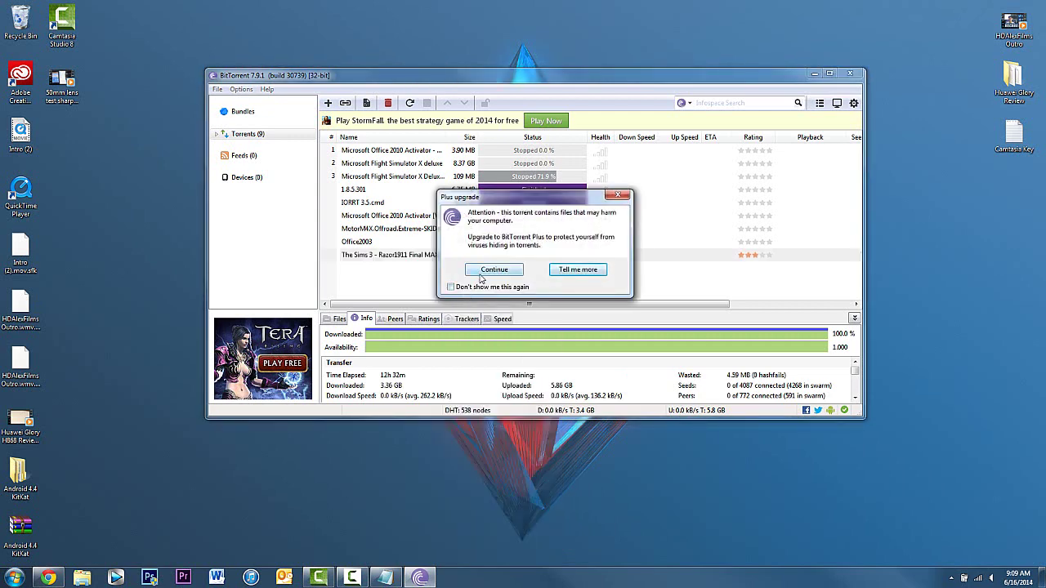
{"action": "left_click", "coordinate": [483, 273]}
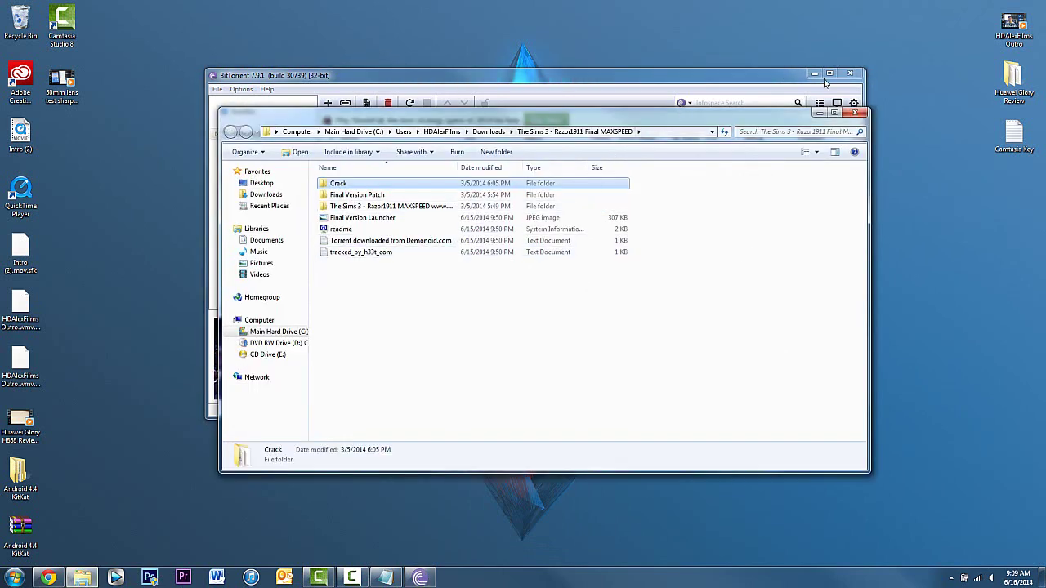
{"action": "left_click", "coordinate": [850, 75]}
{"action": "left_click", "coordinate": [849, 75]}
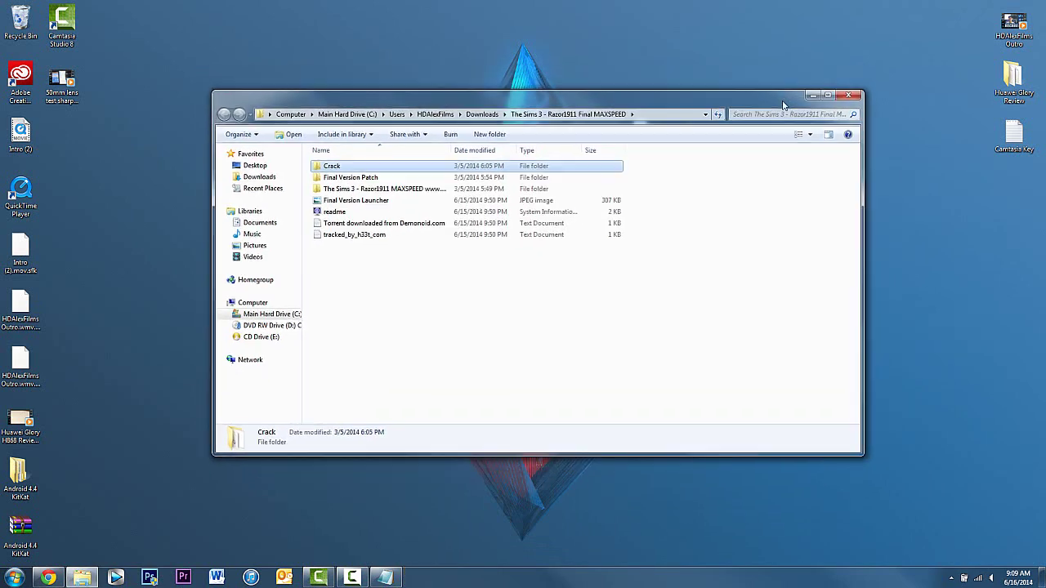
Step: Examine the contents of the Crack and Final Version Patch folders, and return to the main The Sims 3 download folder
{"action": "double_click", "coordinate": [563, 144]}
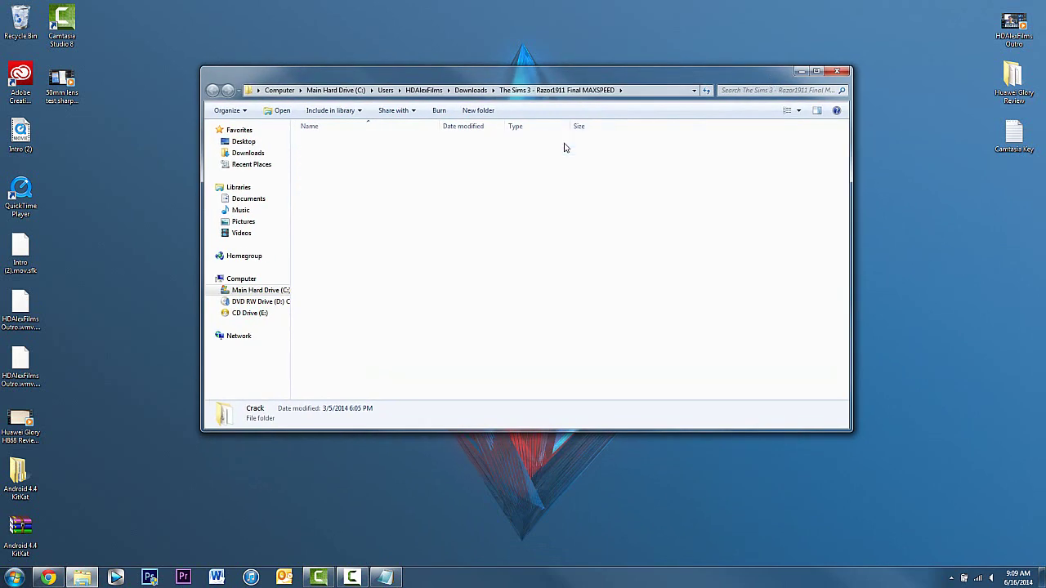
{"action": "left_click", "coordinate": [419, 145]}
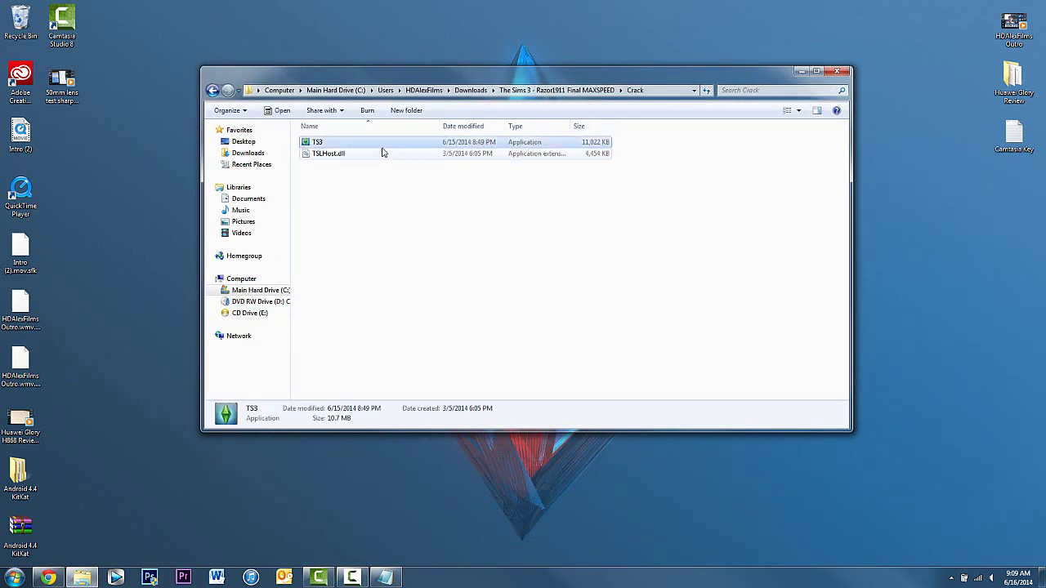
{"action": "left_click", "coordinate": [342, 155]}
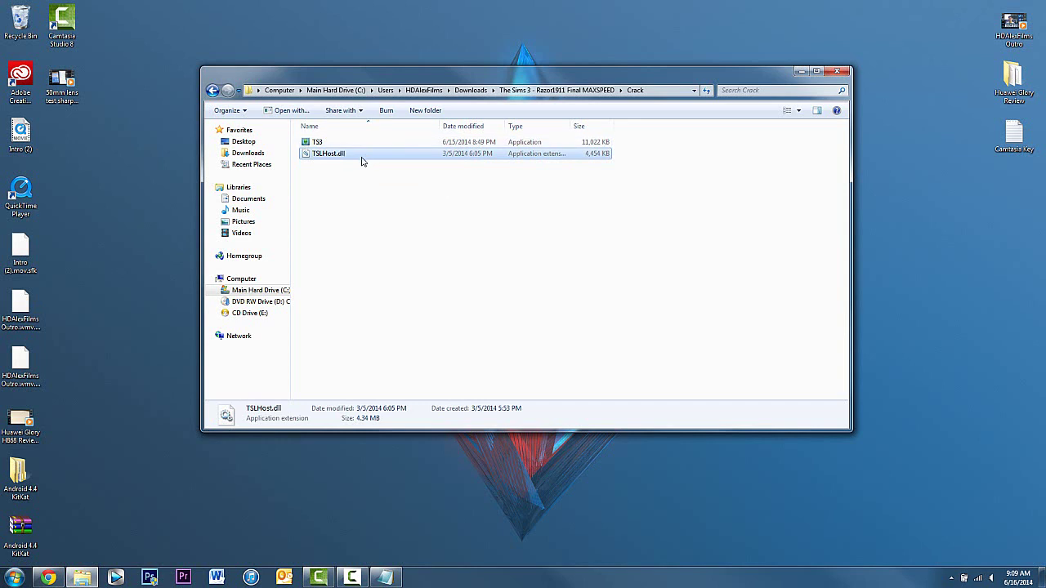
{"action": "left_click", "coordinate": [212, 90]}
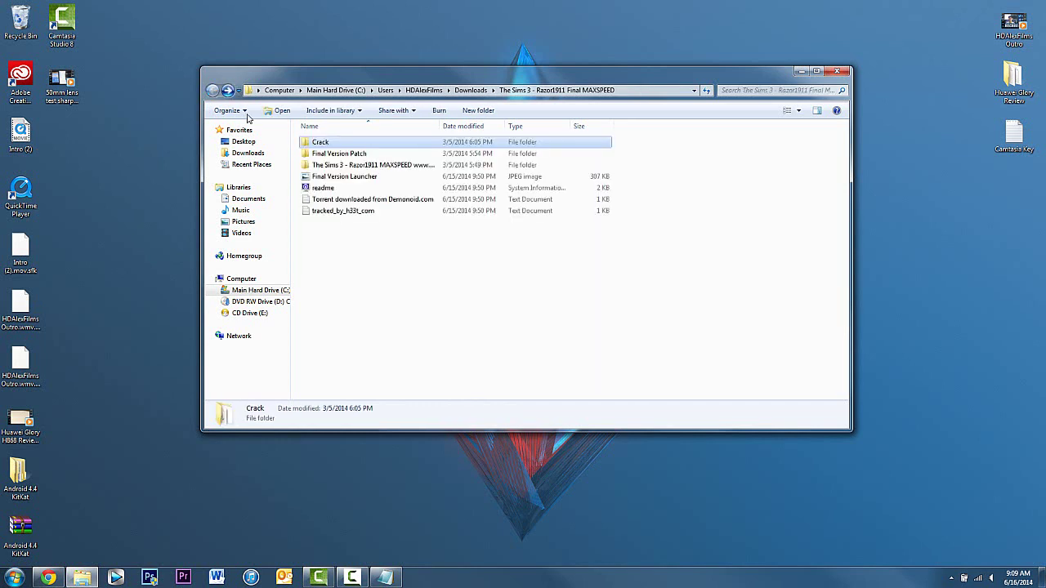
{"action": "double_click", "coordinate": [344, 154]}
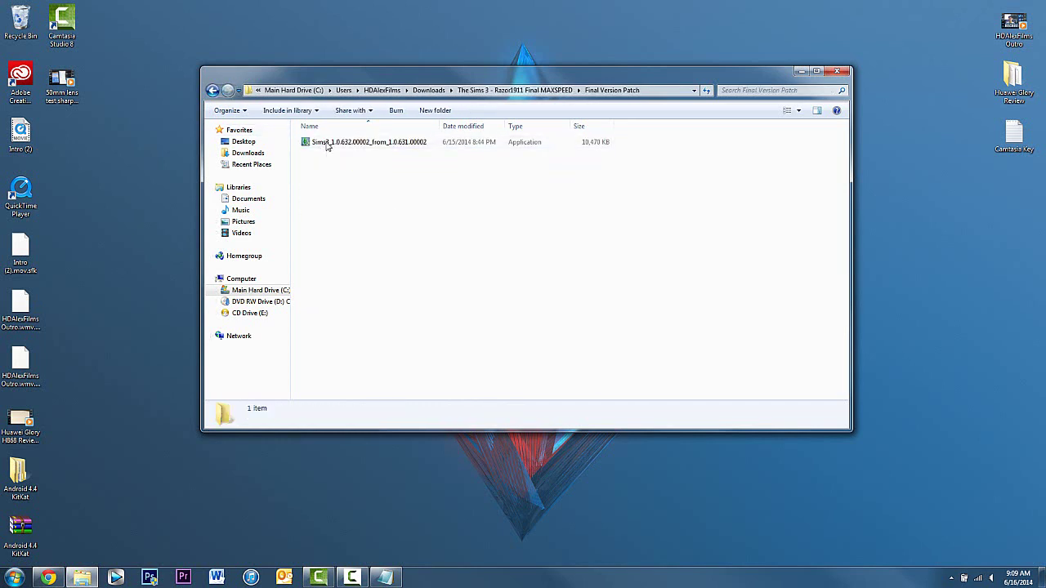
{"action": "left_click", "coordinate": [212, 90]}
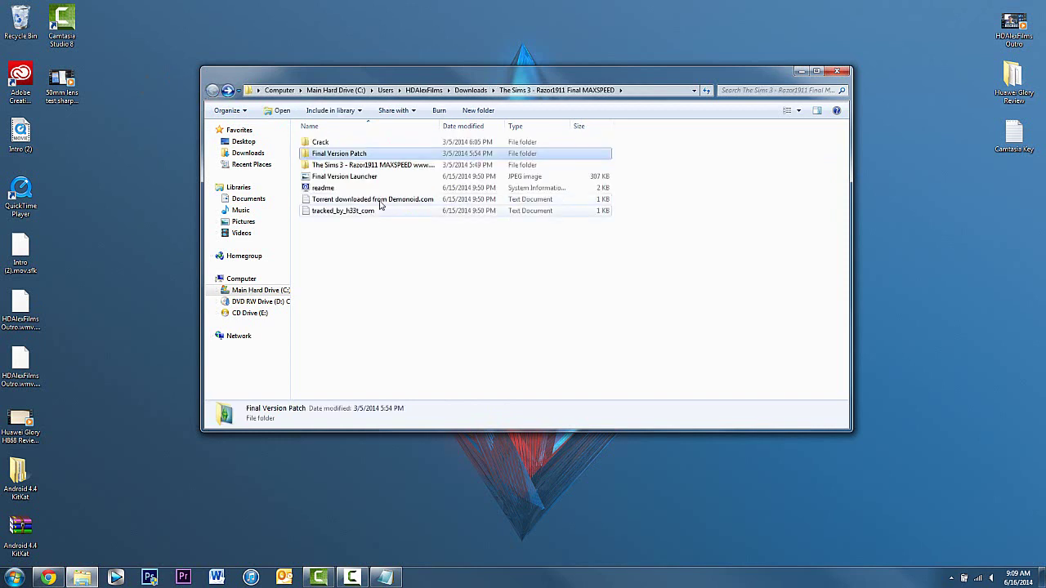
Step: Open the The Sims 3 - Razor1911 MAXSPEED subfolder that holds the game's disc image
{"action": "left_click", "coordinate": [352, 165]}
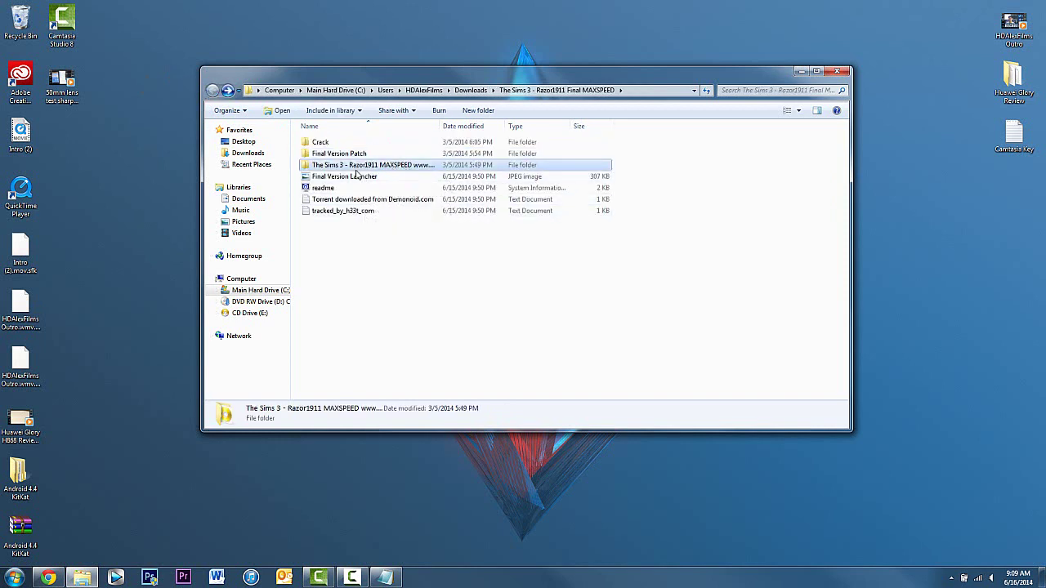
{"action": "double_click", "coordinate": [368, 165]}
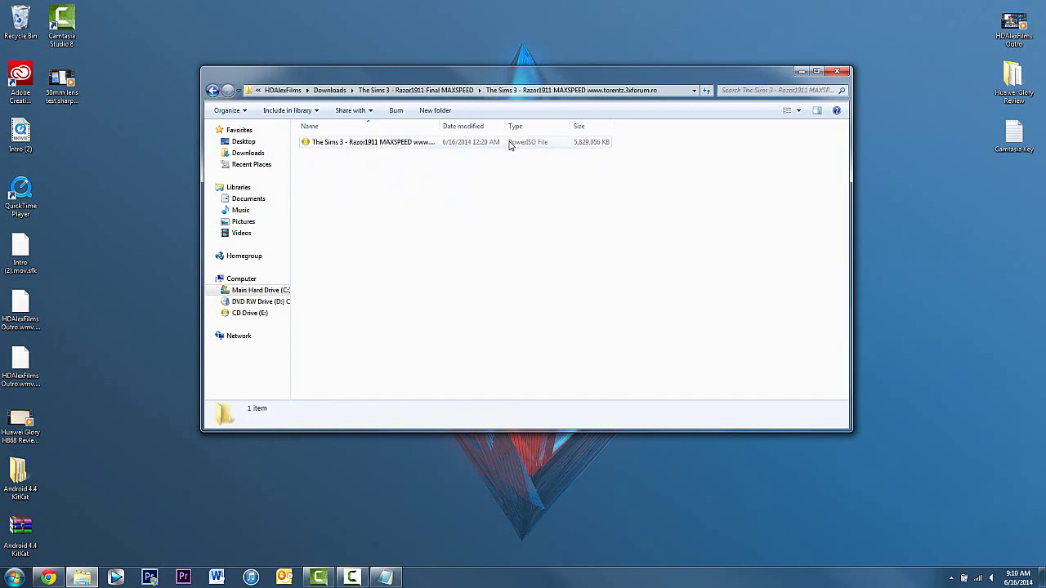
{"action": "left_click", "coordinate": [212, 90]}
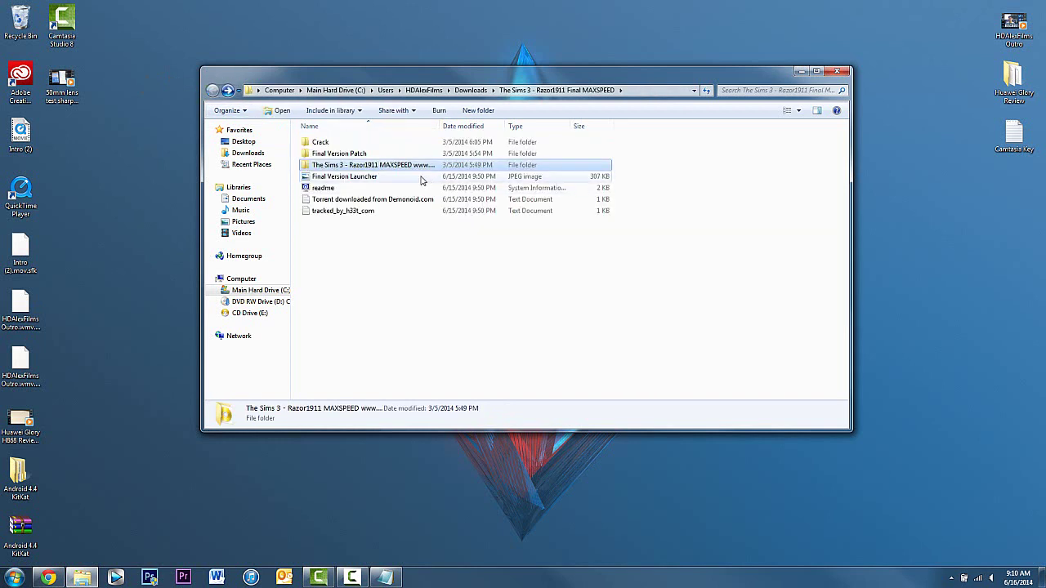
{"action": "double_click", "coordinate": [424, 167]}
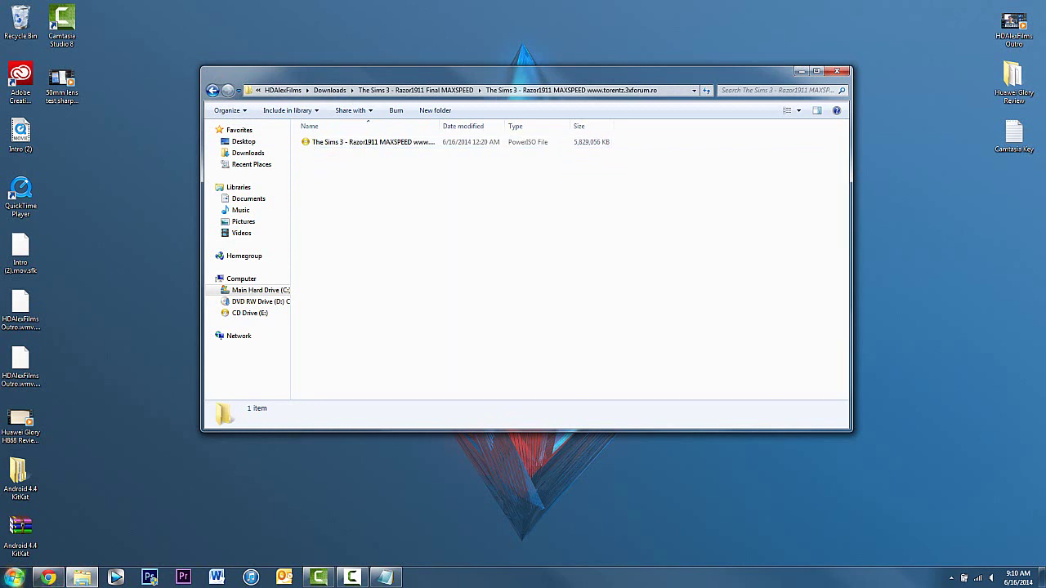
Step: Search the installed programs for "power", launch PowerISO as an unregistered copy, and close it
{"action": "left_click", "coordinate": [15, 578]}
{"action": "left_click", "coordinate": [41, 549]}
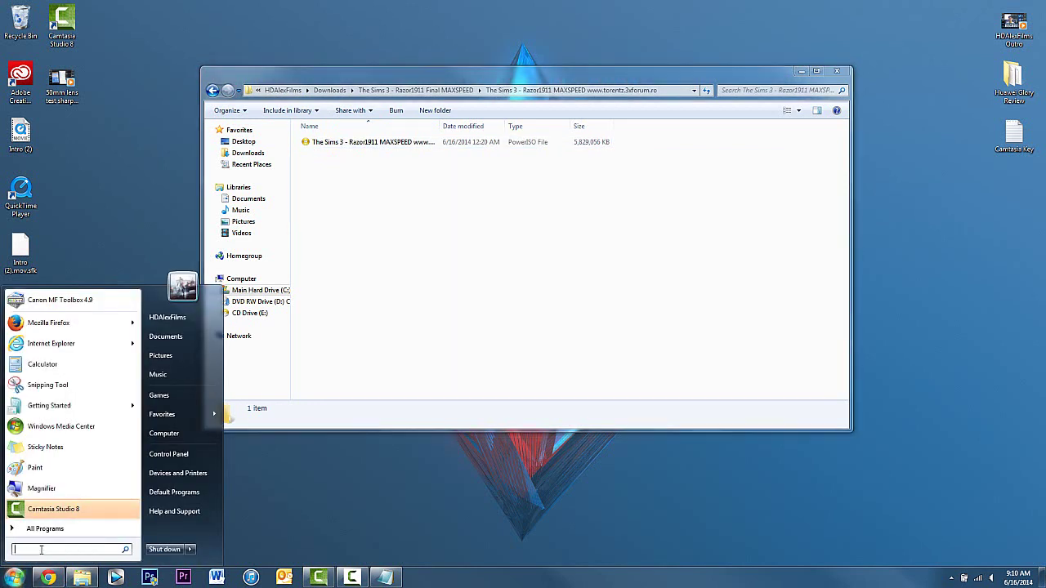
{"action": "type", "text": "power"}
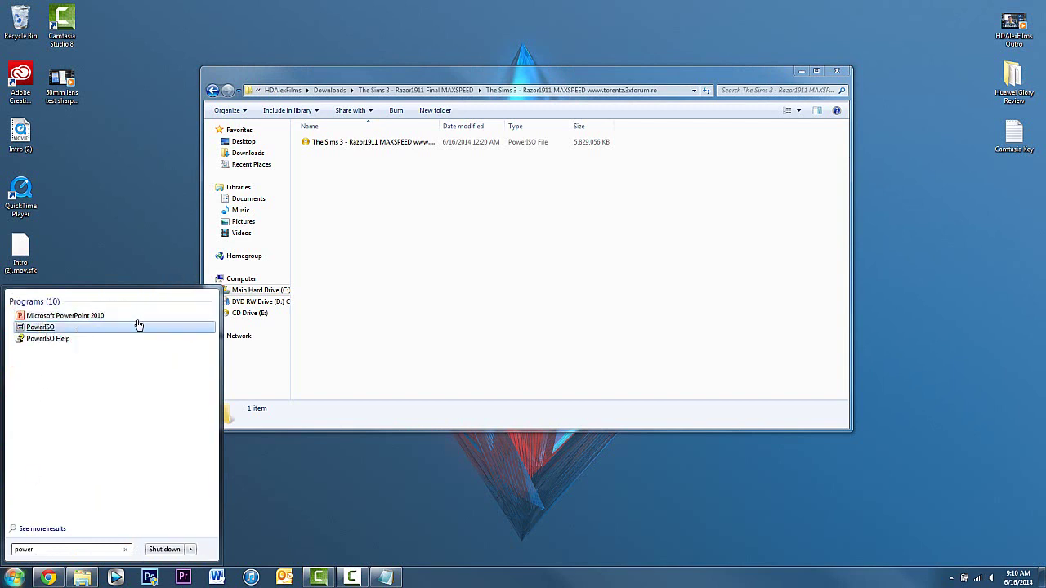
{"action": "left_click", "coordinate": [51, 329]}
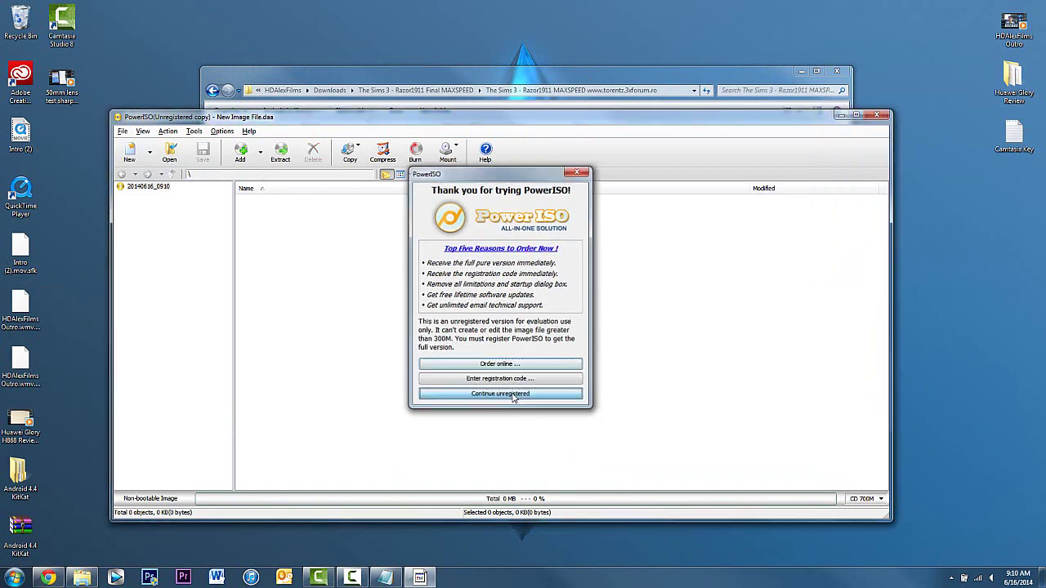
{"action": "left_click", "coordinate": [500, 393]}
{"action": "left_click", "coordinate": [882, 115]}
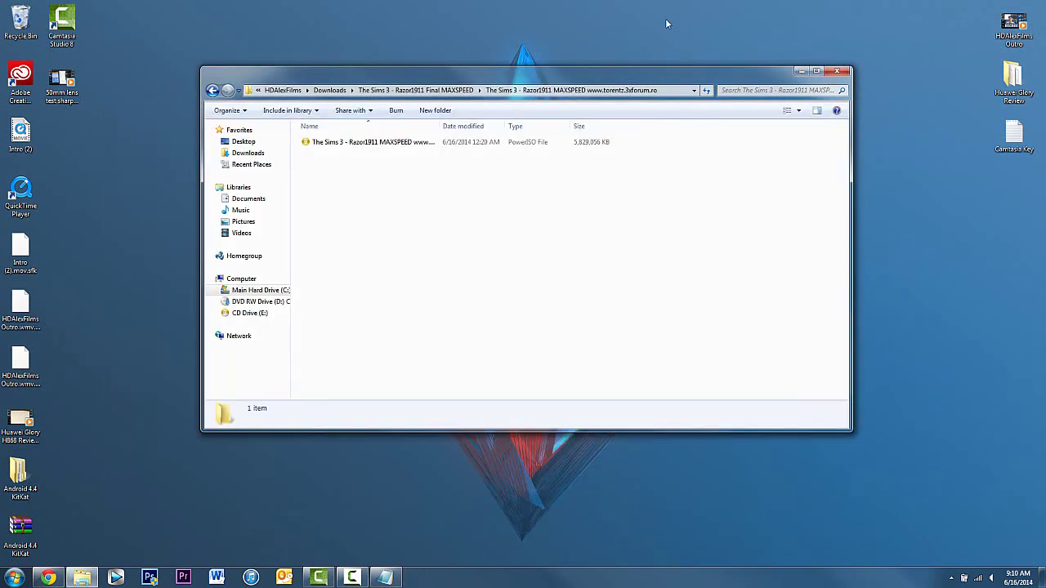
Step: Mount the The Sims 3 disc image to virtual drive E: with PowerISO, and minimize the folder window
{"action": "right_click", "coordinate": [325, 145]}
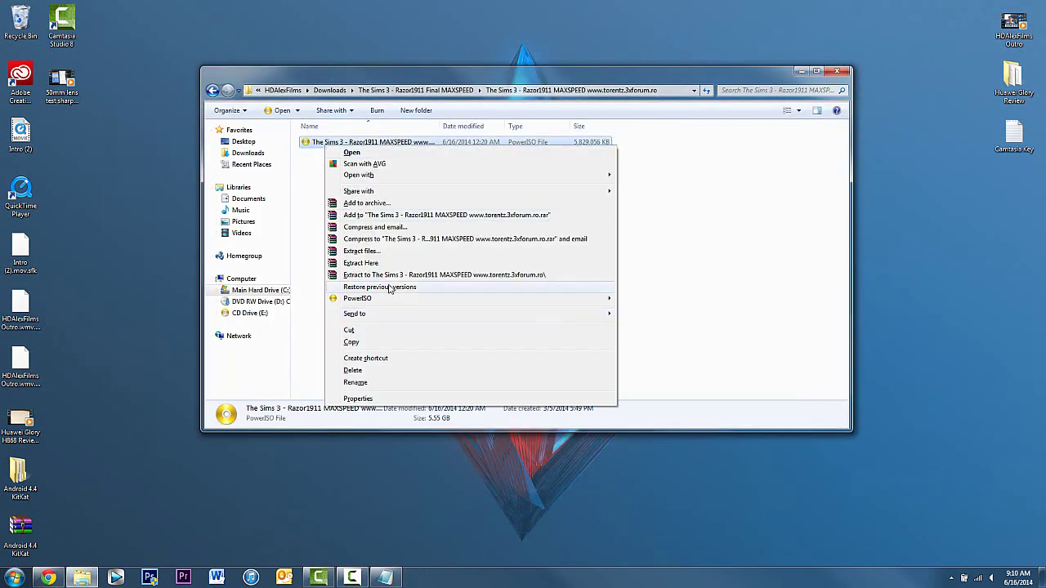
{"action": "left_click", "coordinate": [347, 302]}
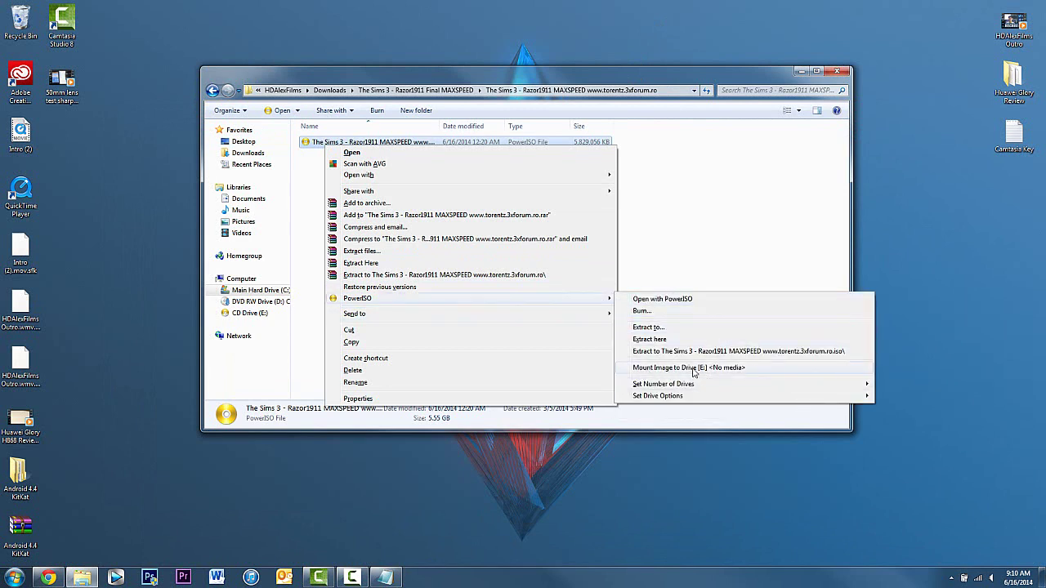
{"action": "mouse_move", "coordinate": [688, 386]}
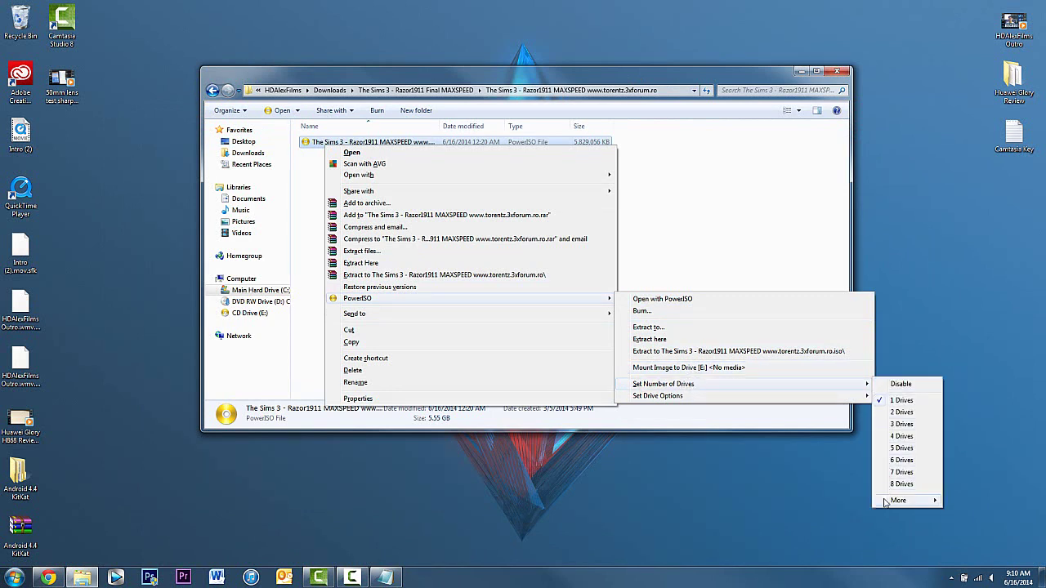
{"action": "mouse_move", "coordinate": [884, 502]}
{"action": "left_click", "coordinate": [730, 368]}
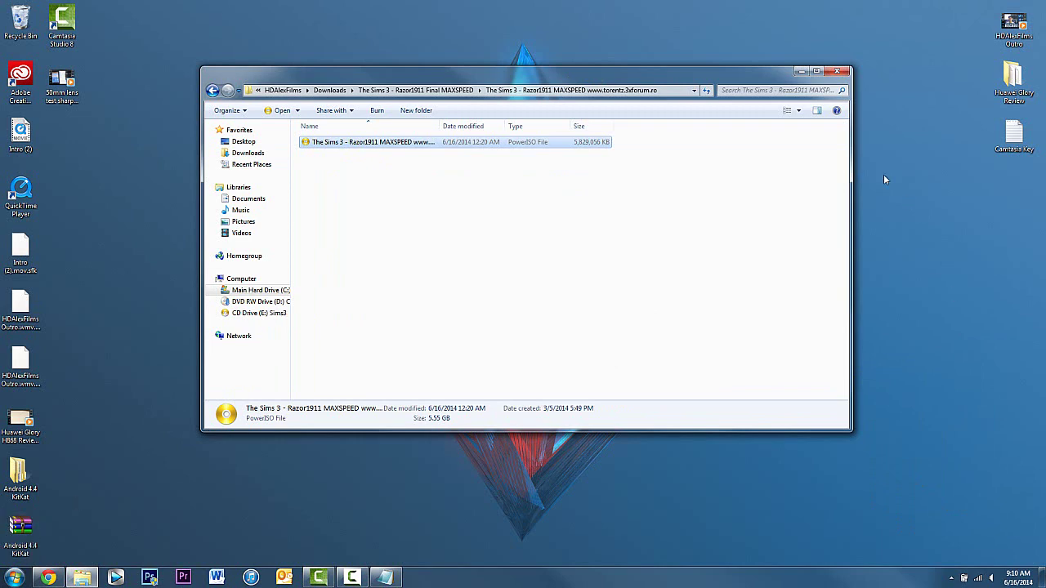
{"action": "left_click", "coordinate": [802, 71]}
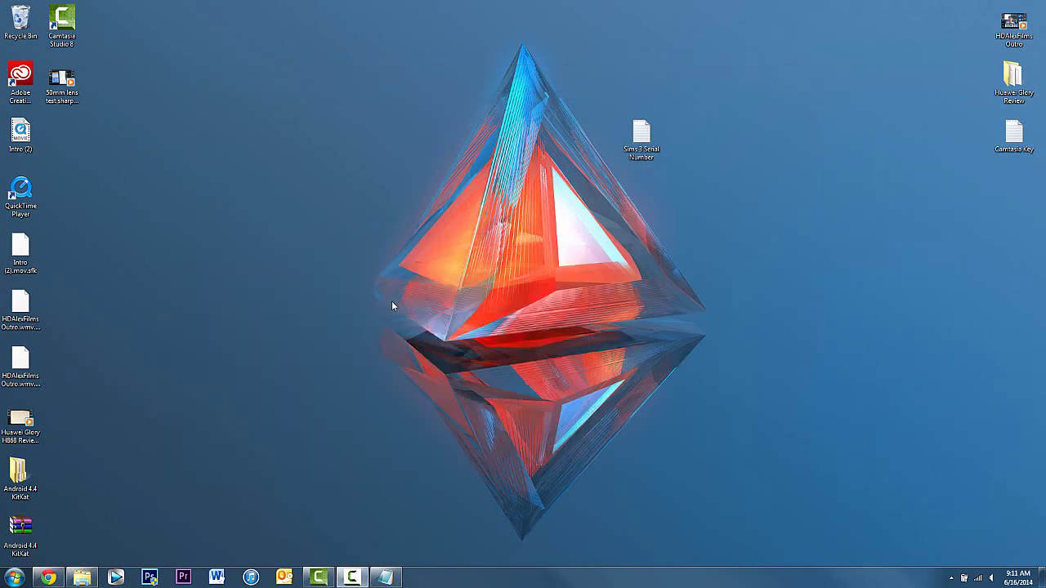
Step: Start the installer from the mounted CD Drive (E:) Sims3 in Computer, and minimize the Computer window
{"action": "left_click", "coordinate": [14, 577]}
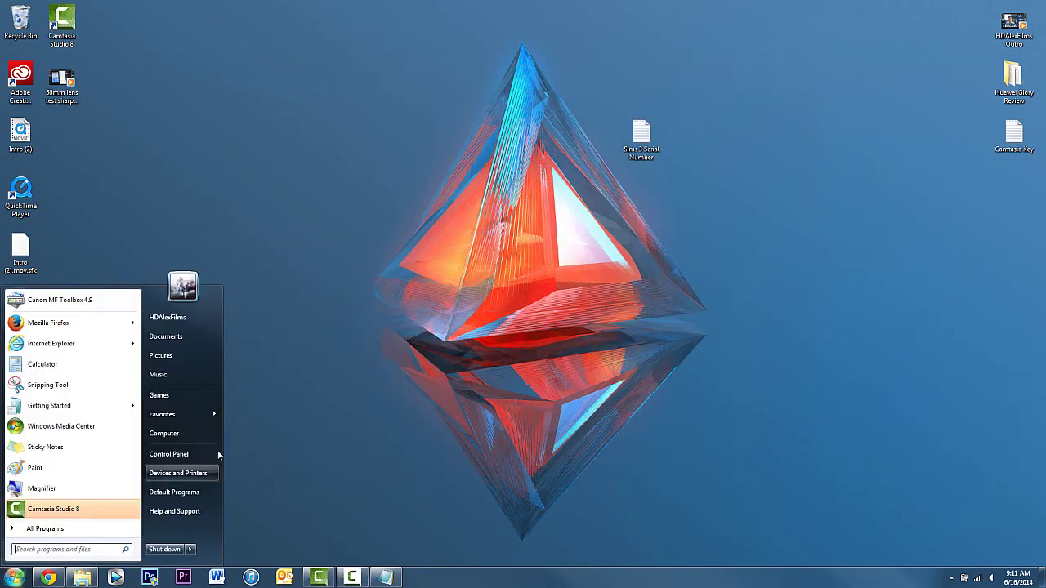
{"action": "left_click", "coordinate": [168, 432]}
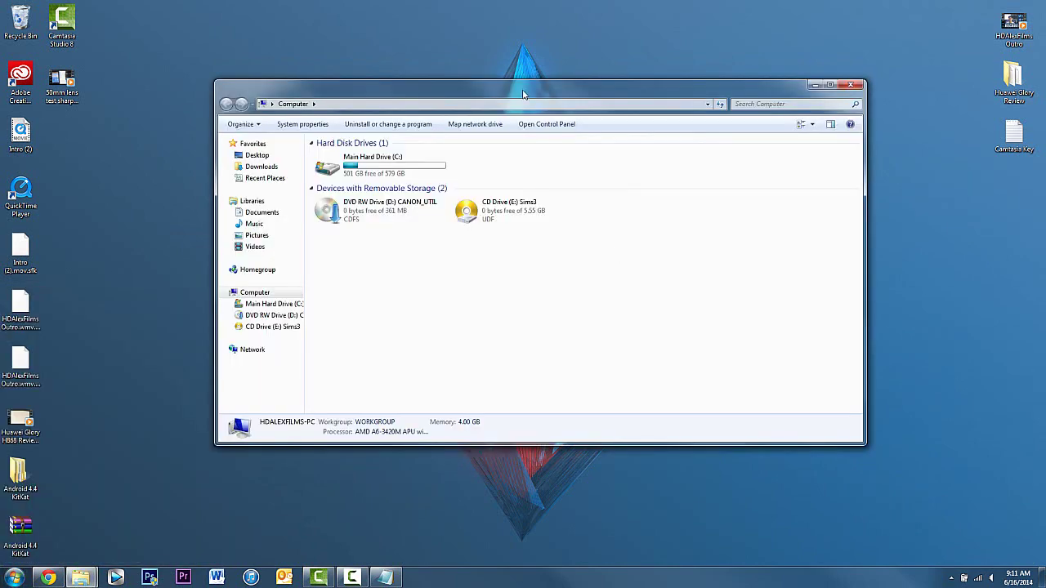
{"action": "mouse_move", "coordinate": [523, 96]}
{"action": "left_mouse_down"}
{"action": "mouse_move", "coordinate": [517, 110]}
{"action": "mouse_move", "coordinate": [513, 94]}
{"action": "left_mouse_up"}
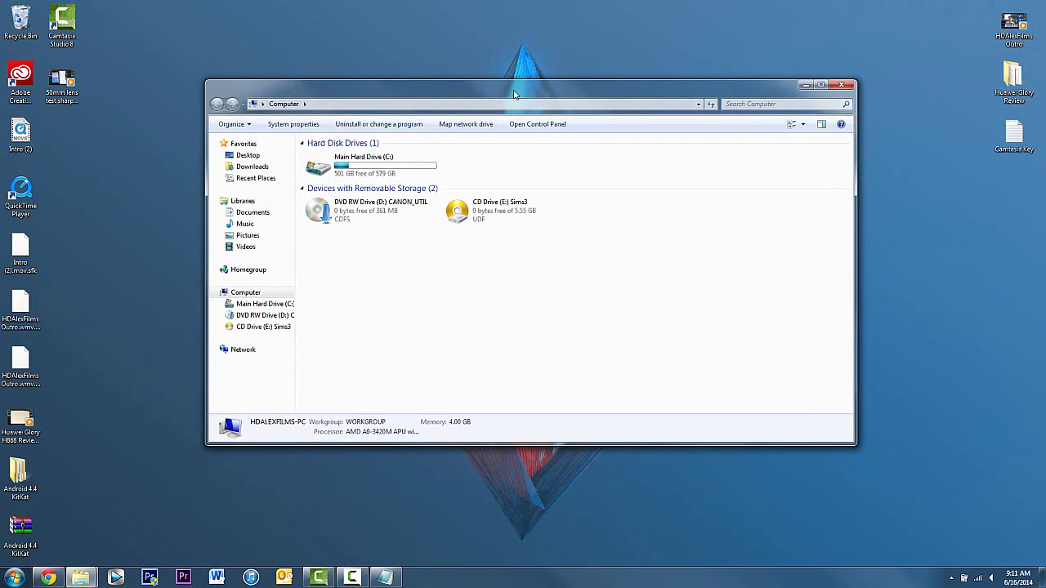
{"action": "left_click", "coordinate": [501, 214]}
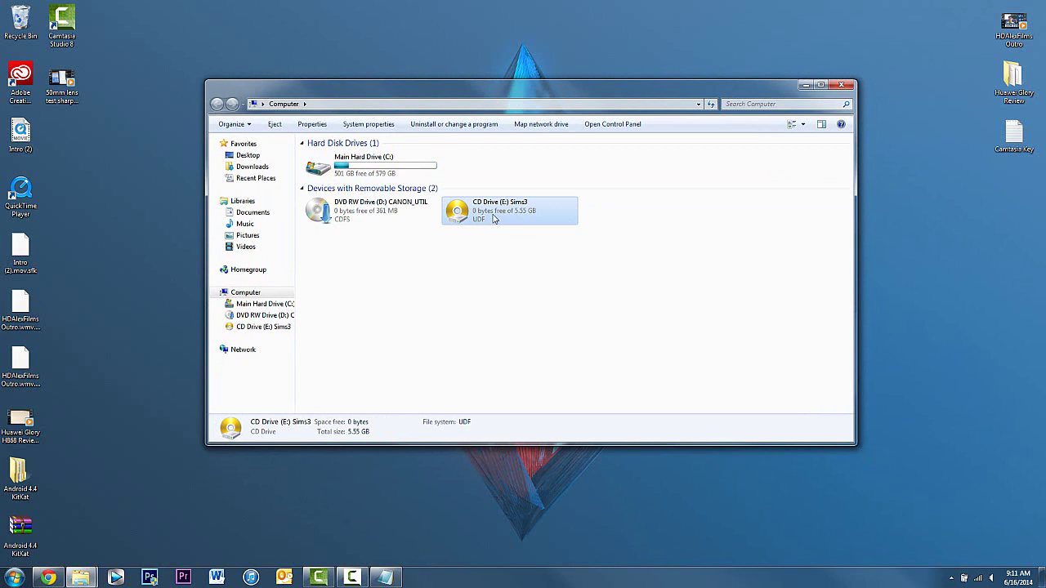
{"action": "right_click", "coordinate": [493, 218]}
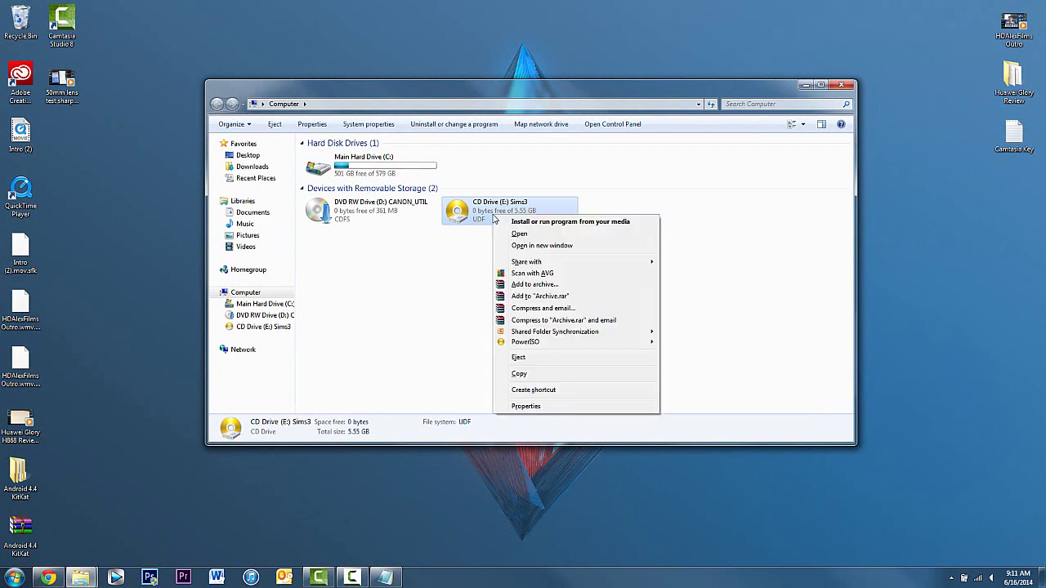
{"action": "left_click", "coordinate": [489, 212]}
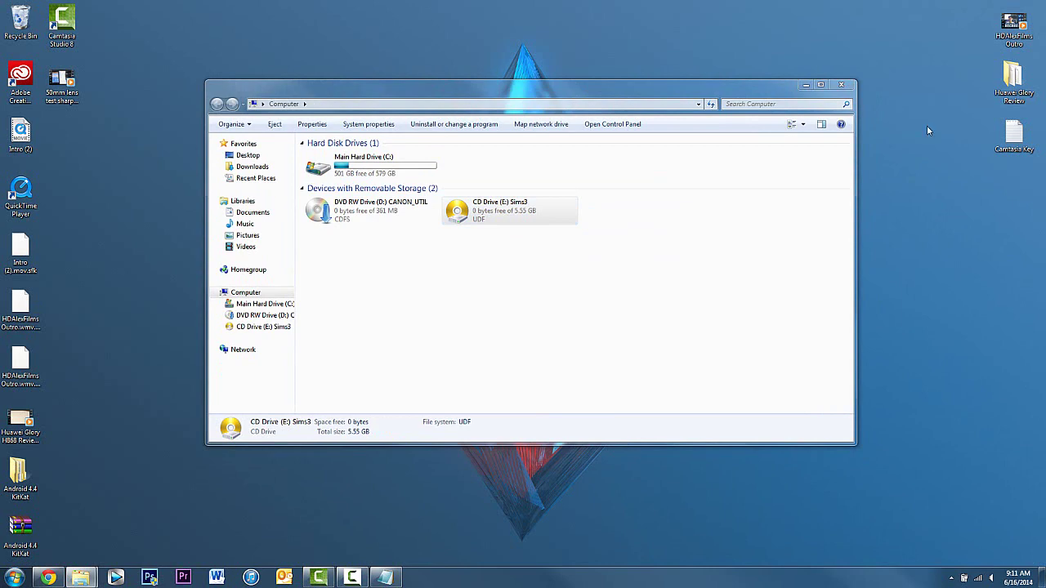
{"action": "left_click", "coordinate": [803, 85]}
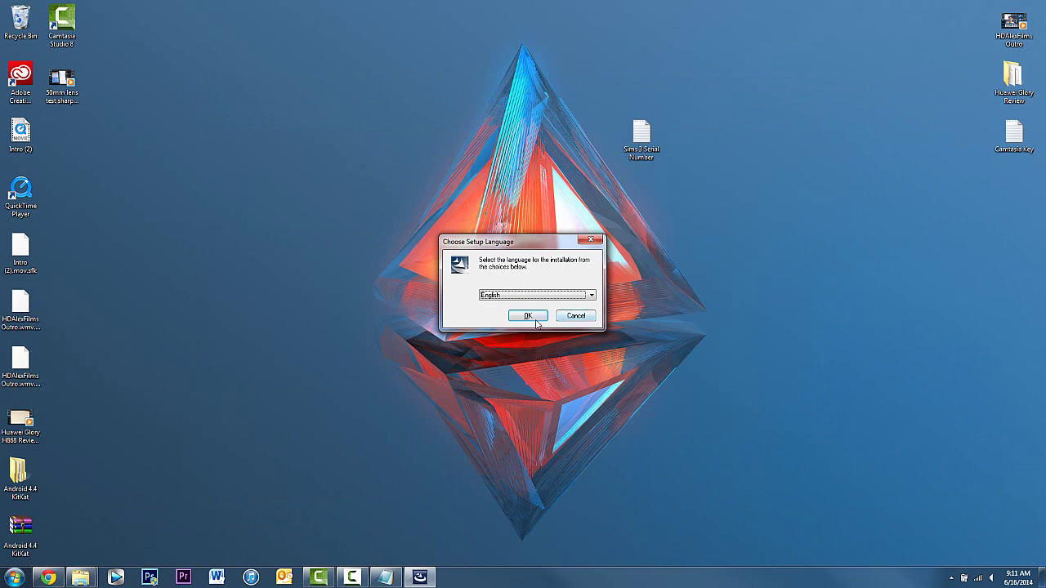
Step: Set up the installer in English for the United States of America and accept the license agreement
{"action": "left_click", "coordinate": [535, 318]}
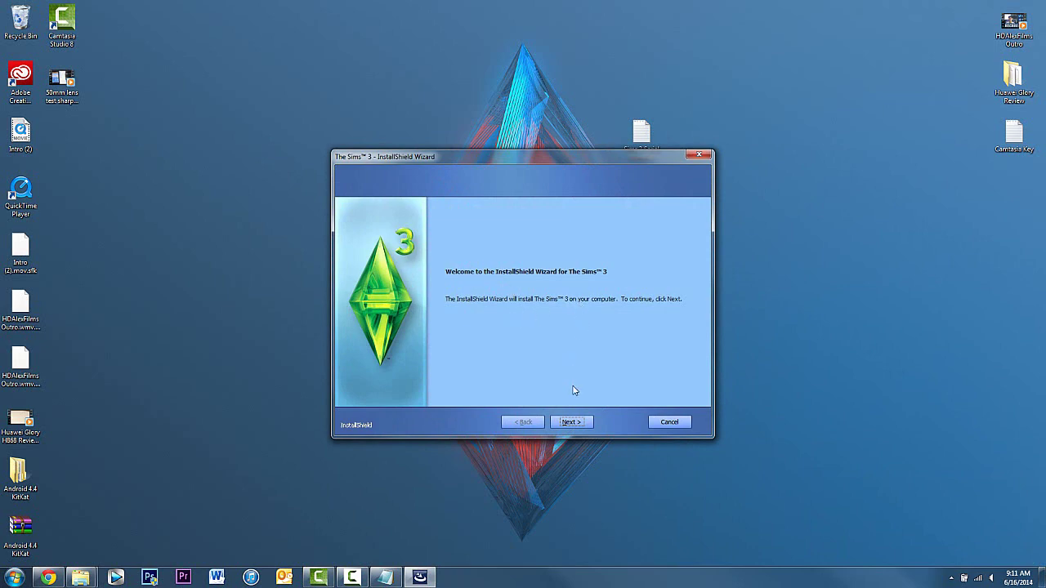
{"action": "left_click", "coordinate": [576, 422]}
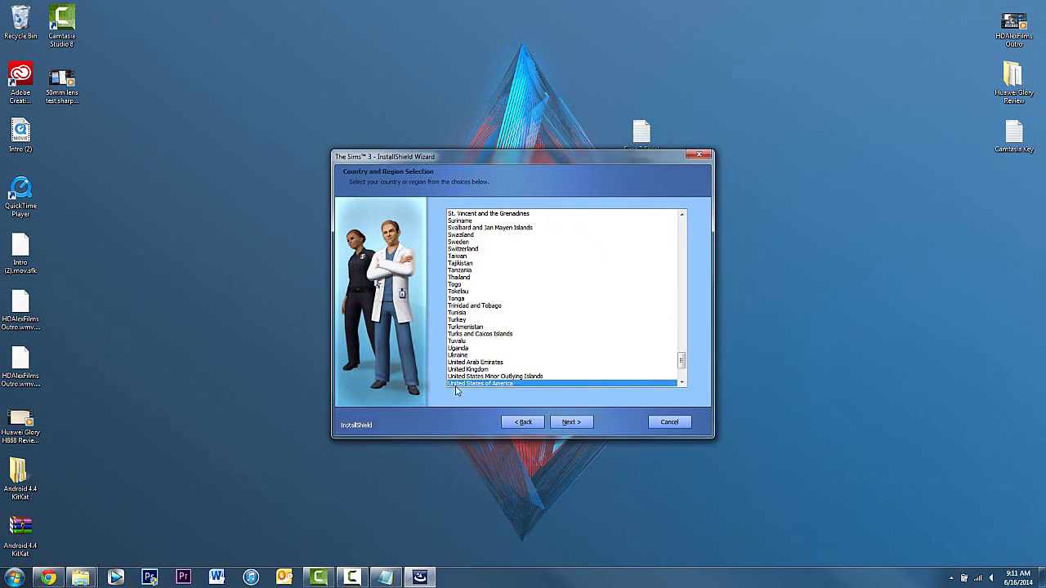
{"action": "left_click", "coordinate": [570, 422]}
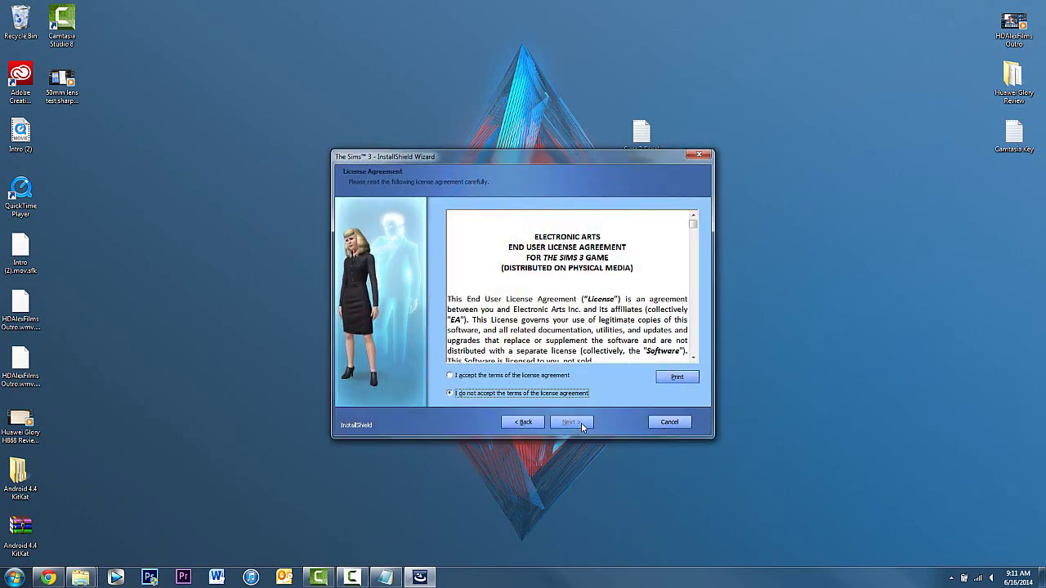
{"action": "left_click", "coordinate": [542, 376]}
{"action": "left_click", "coordinate": [558, 423]}
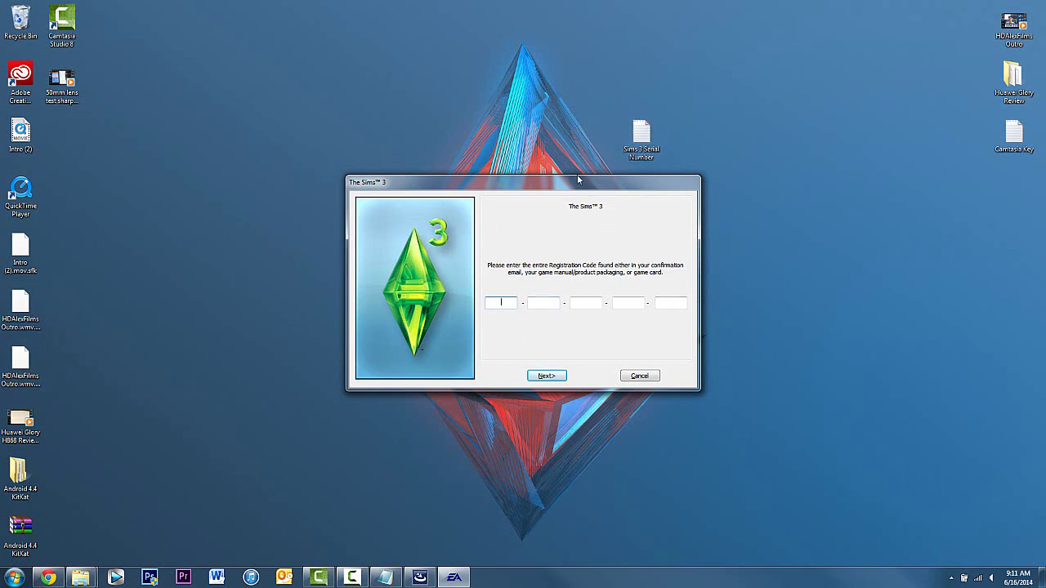
Step: Copy the whole serial number from the Sims 3 Serial Number text file on the desktop, and minimize Notepad
{"action": "left_click", "coordinate": [642, 141]}
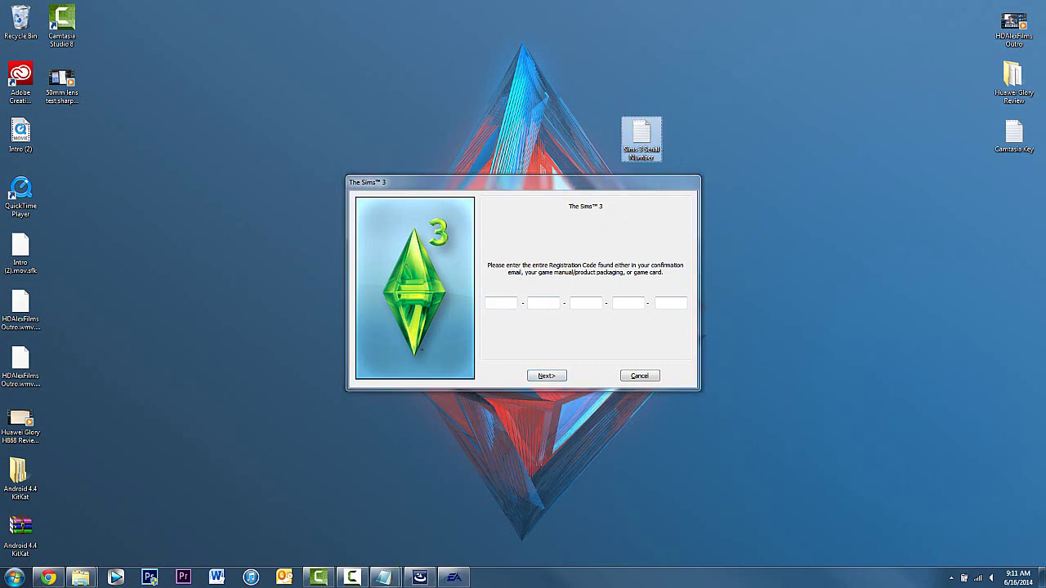
{"action": "key", "text": "Return"}
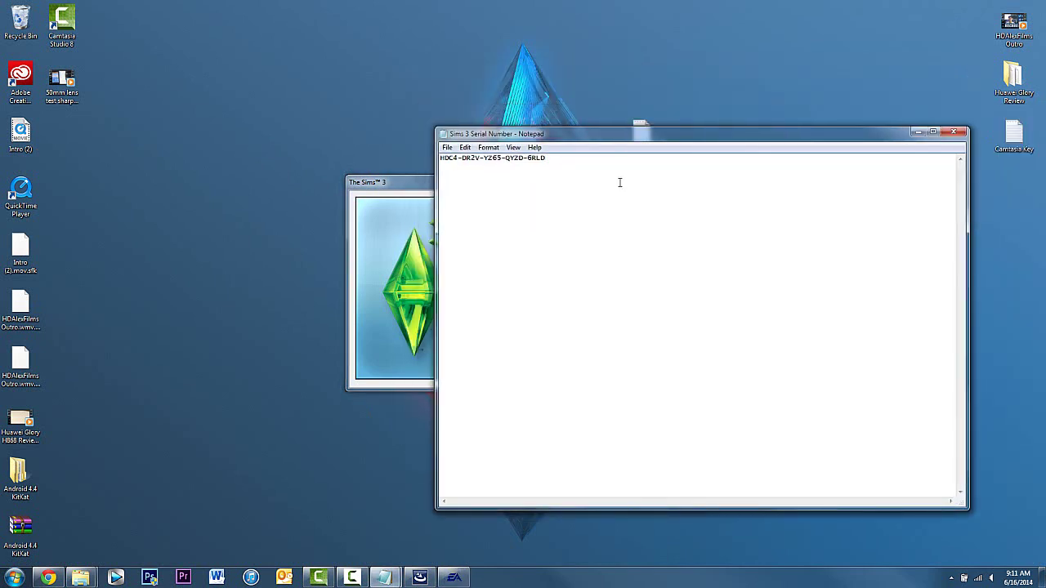
{"action": "key", "text": "ctrl+a"}
{"action": "right_click", "coordinate": [467, 169]}
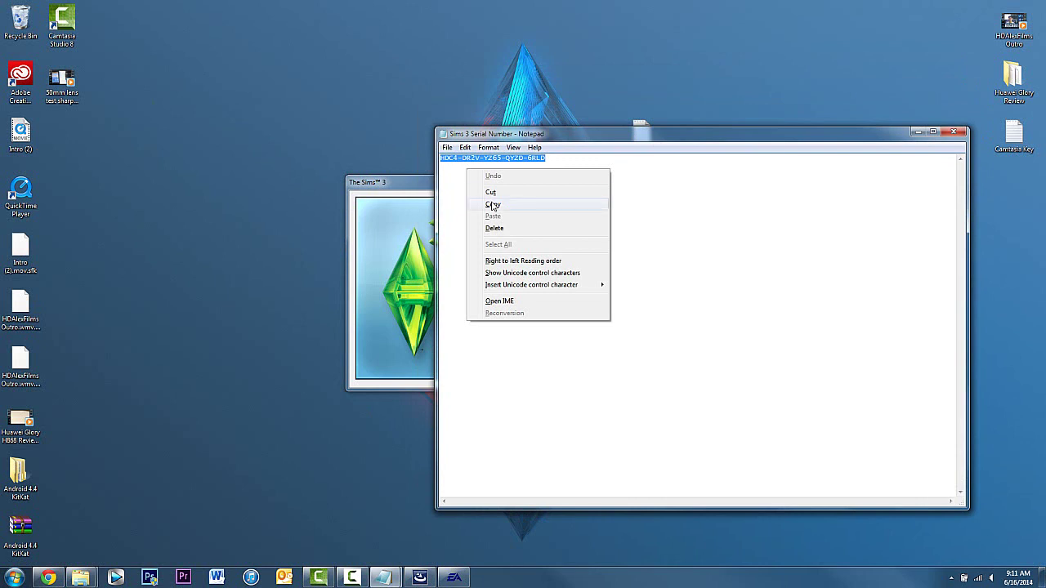
{"action": "left_click", "coordinate": [488, 201]}
{"action": "left_click", "coordinate": [914, 131]}
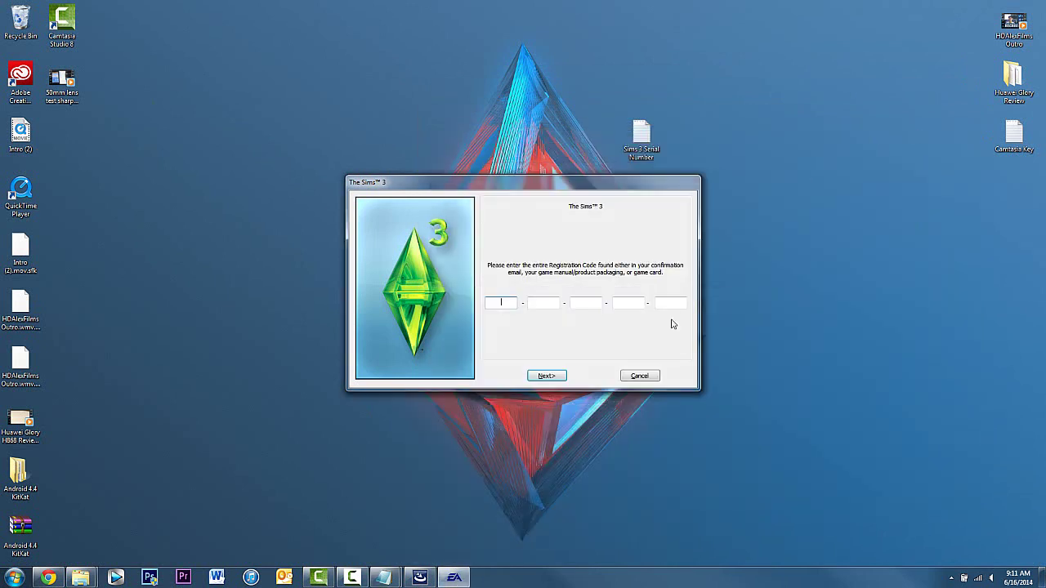
Step: Paste the copied serial number into the installer's Registration Code fields and submit it
{"action": "right_click", "coordinate": [508, 300]}
{"action": "left_click", "coordinate": [536, 349]}
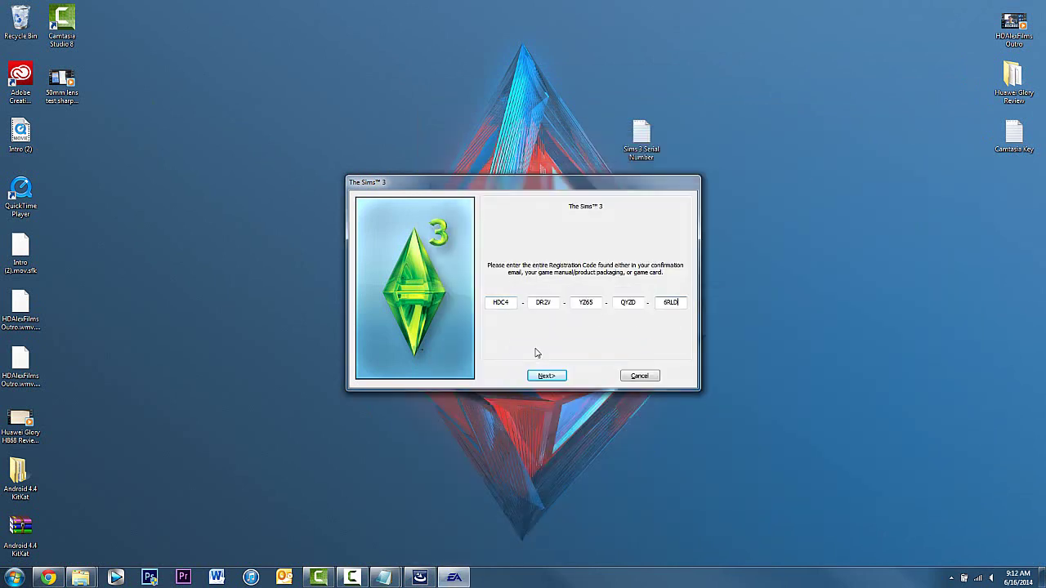
{"action": "left_click", "coordinate": [546, 375]}
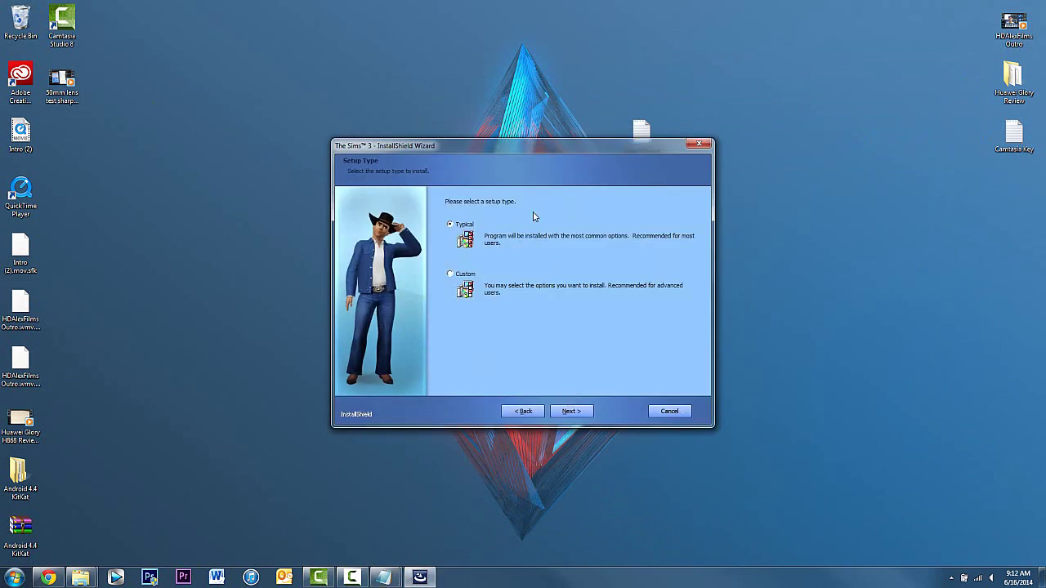
Step: Install The Sims 3 with the Typical setup type and the latest EA Download Manager, and finish the wizard
{"action": "left_click", "coordinate": [571, 411]}
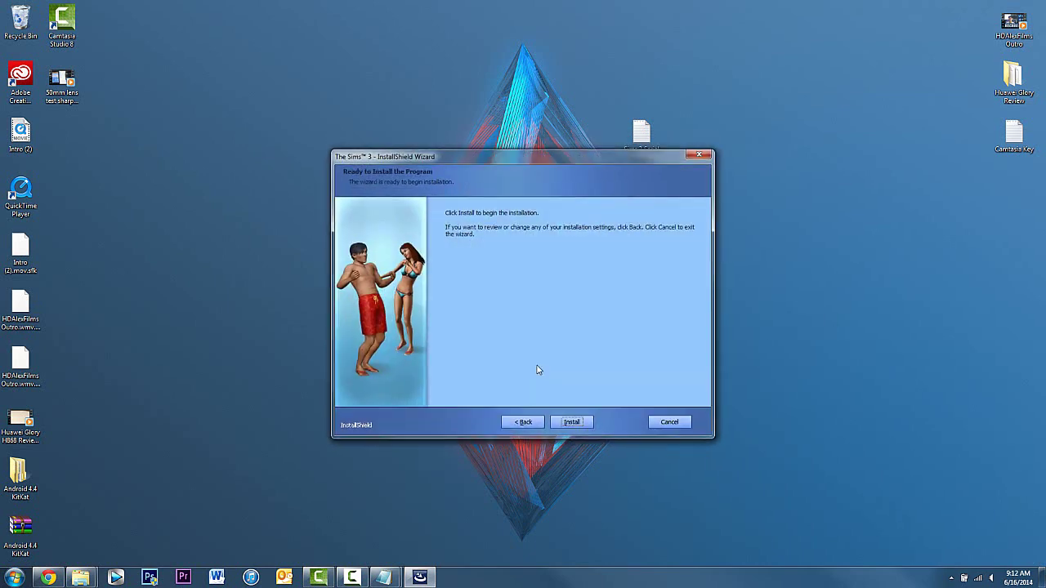
{"action": "left_click", "coordinate": [576, 422]}
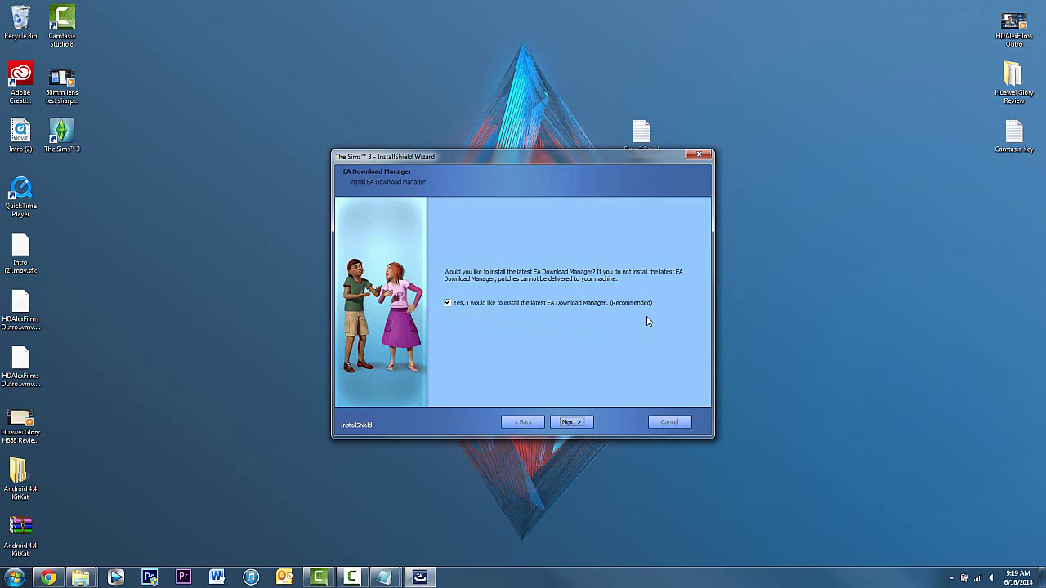
{"action": "left_click", "coordinate": [570, 423]}
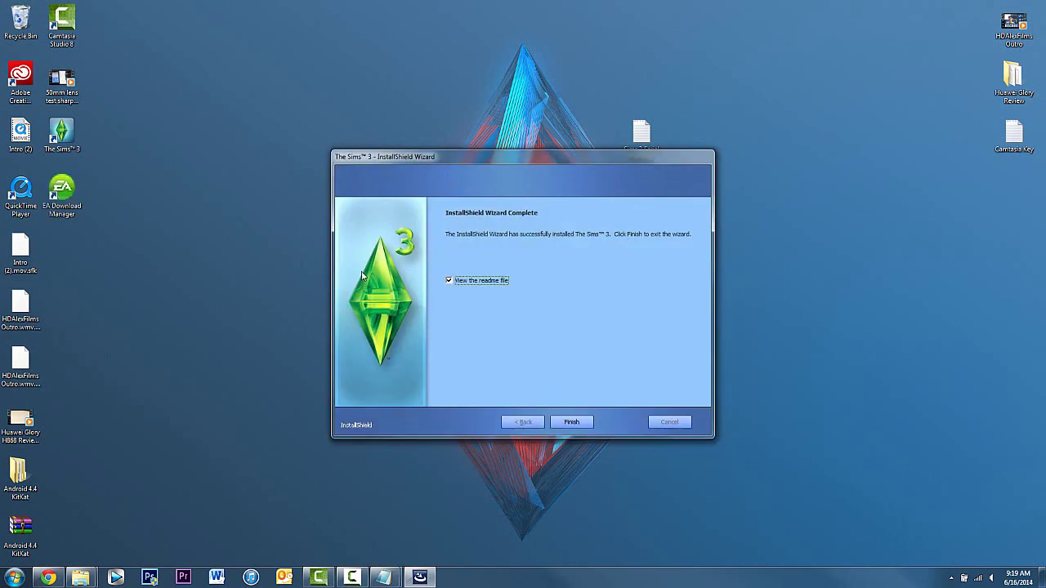
{"action": "left_click_drag", "start_coordinate": [528, 162], "coordinate": [518, 145]}
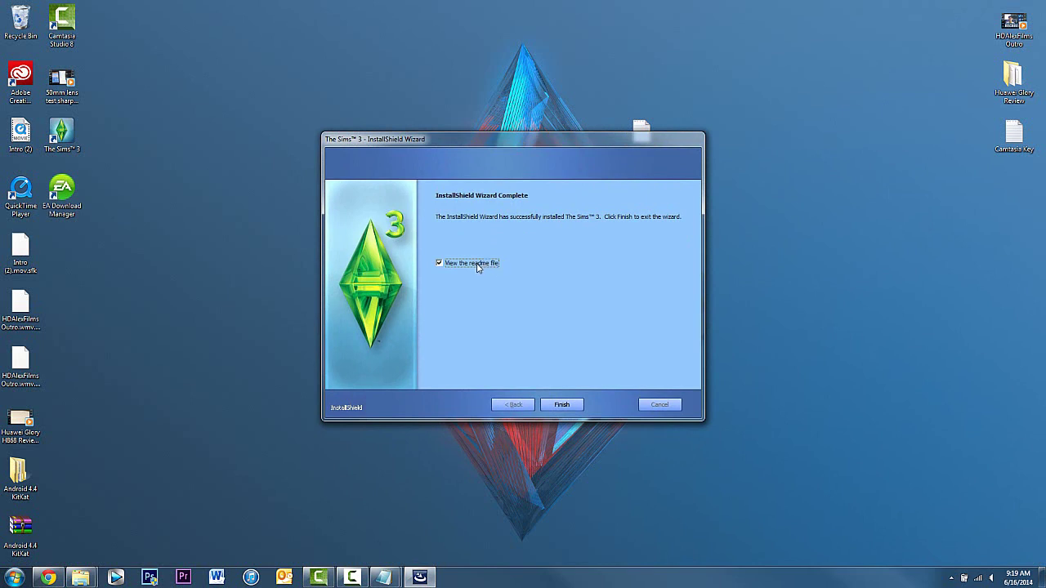
{"action": "left_click", "coordinate": [551, 406]}
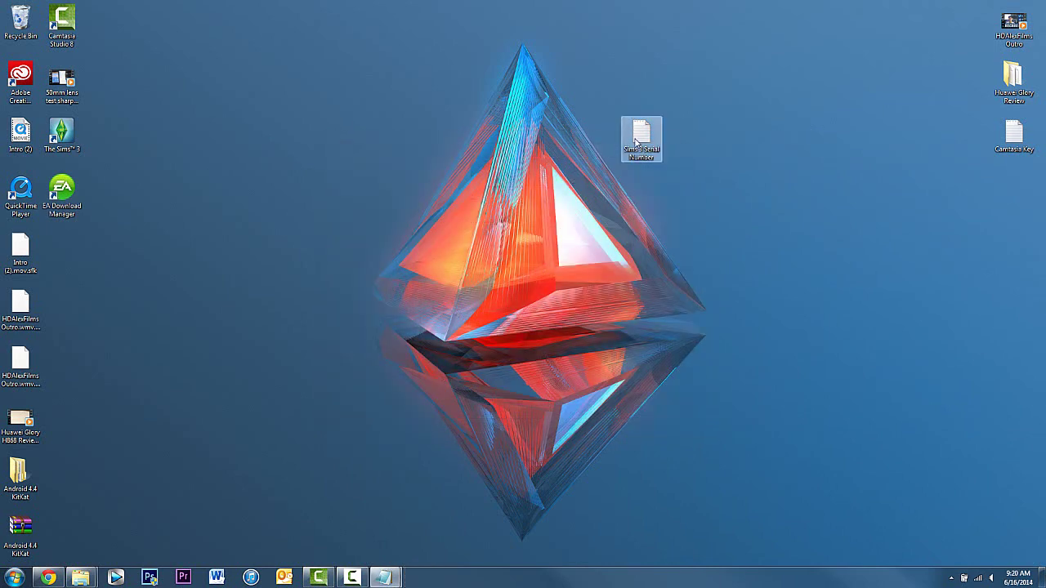
Step: Move the Sims 3 Serial Number file below Camtasia Key on the desktop, and select the The Sims 3 shortcut
{"action": "left_click_drag", "start_coordinate": [641, 136], "coordinate": [1018, 214]}
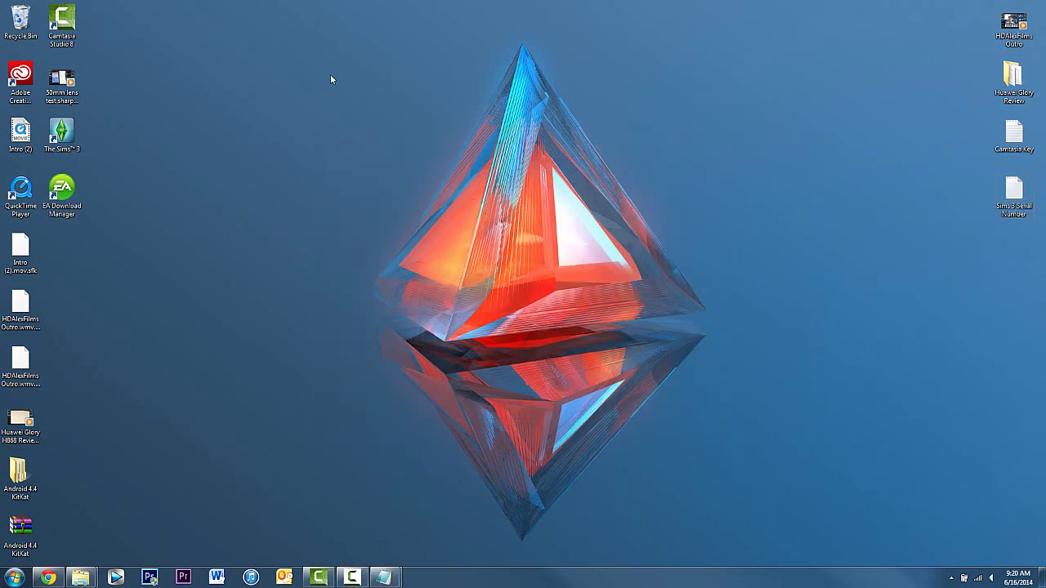
{"action": "left_click", "coordinate": [59, 135]}
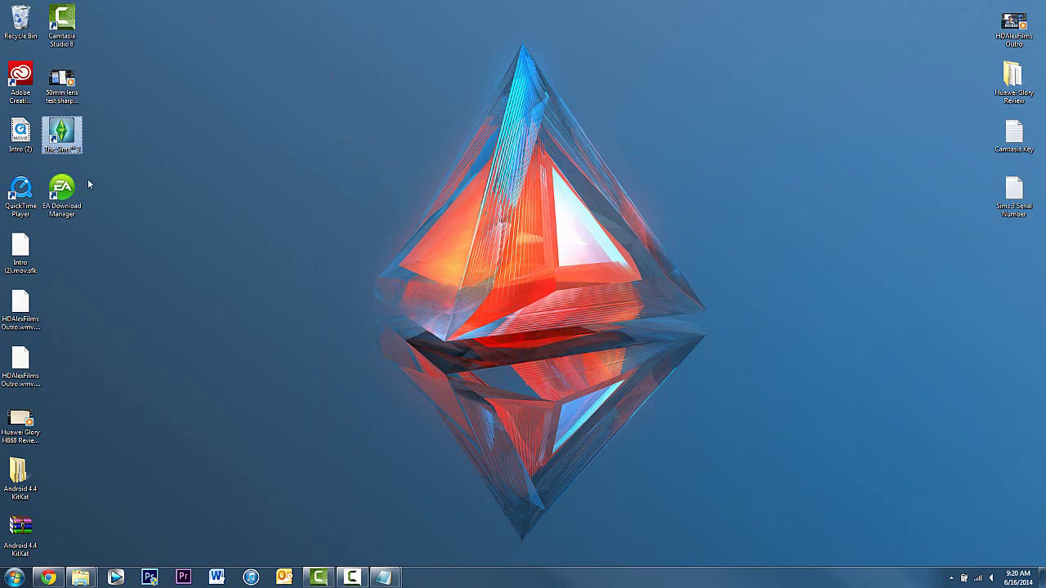